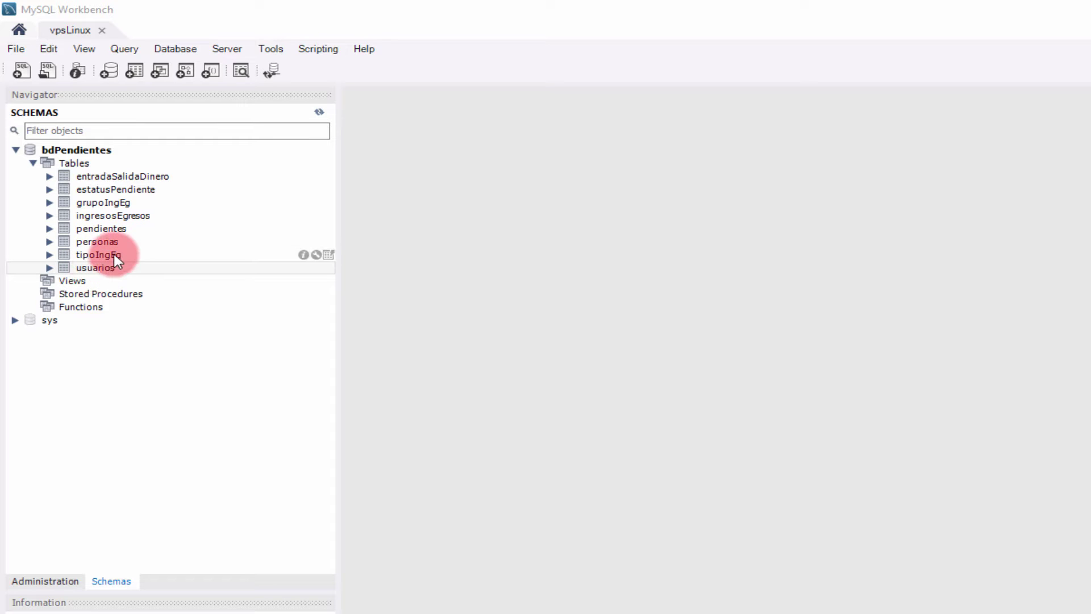
# - Examine the column definitions of the tipoIngEg table in the bdPendientes schema
pyautogui.click(116, 267)
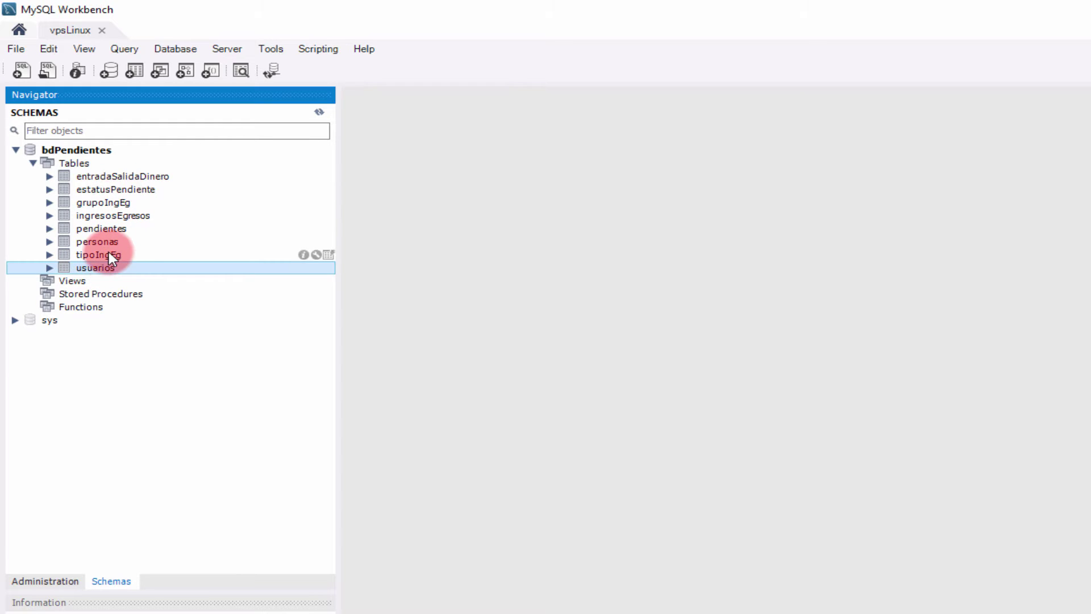
pyautogui.click(112, 257)
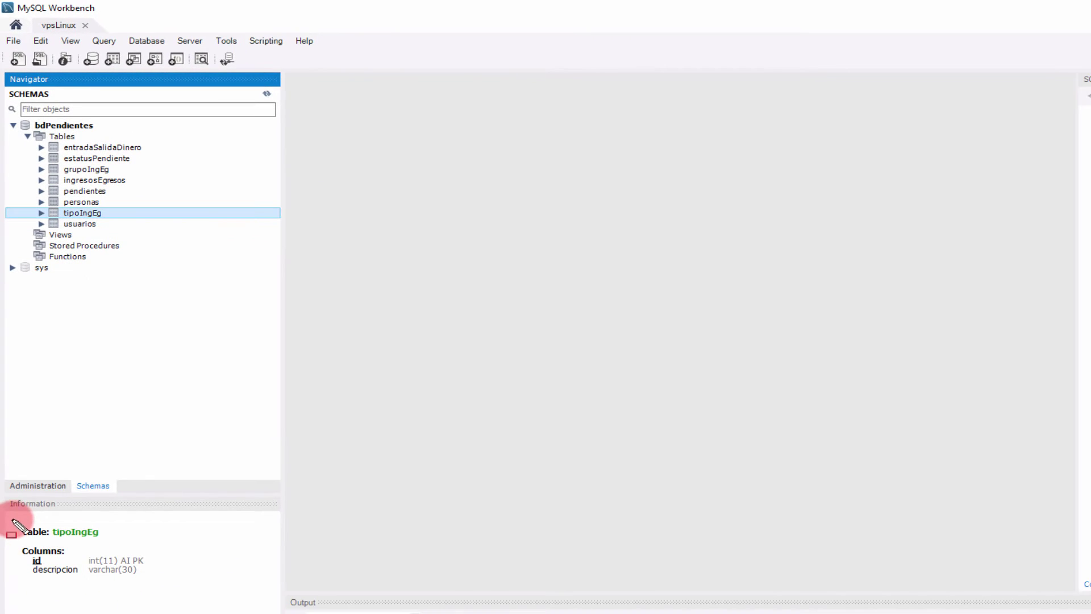
pyautogui.moveTo(13, 519)
pyautogui.mouseDown()
pyautogui.moveTo(136, 587)
pyautogui.moveTo(172, 587)
pyautogui.mouseUp()
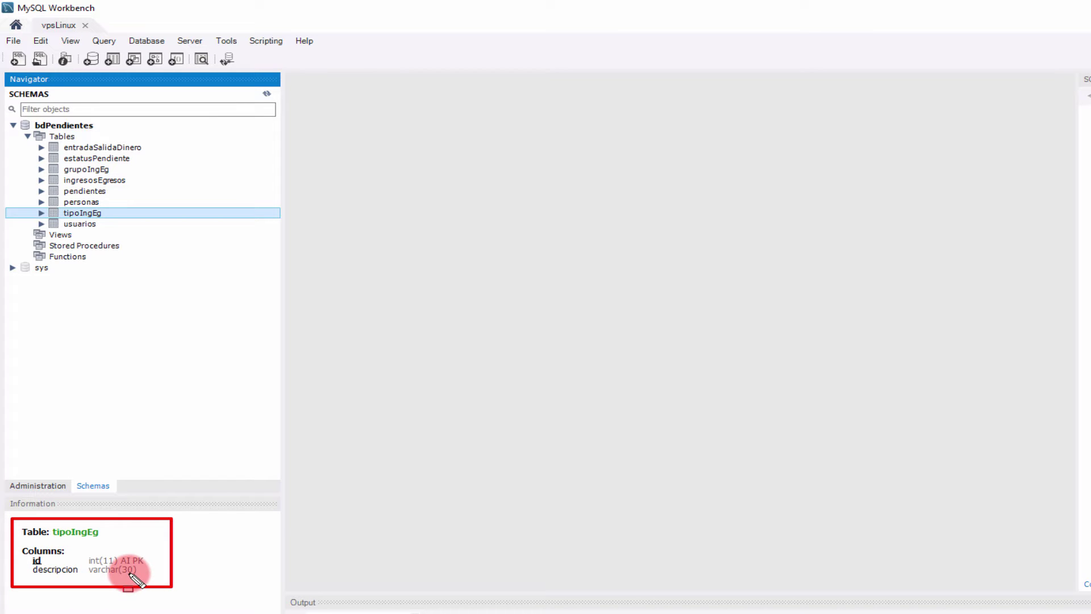
pyautogui.press('Escape')
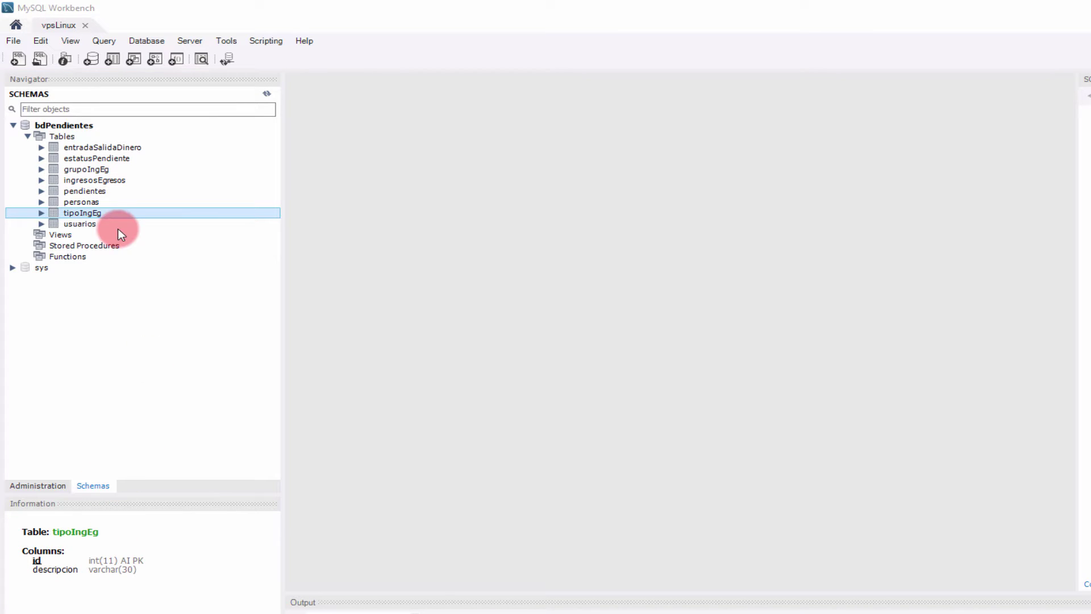
# - Open the usuarios table of bdPendientes for alteration
pyautogui.click(94, 222)
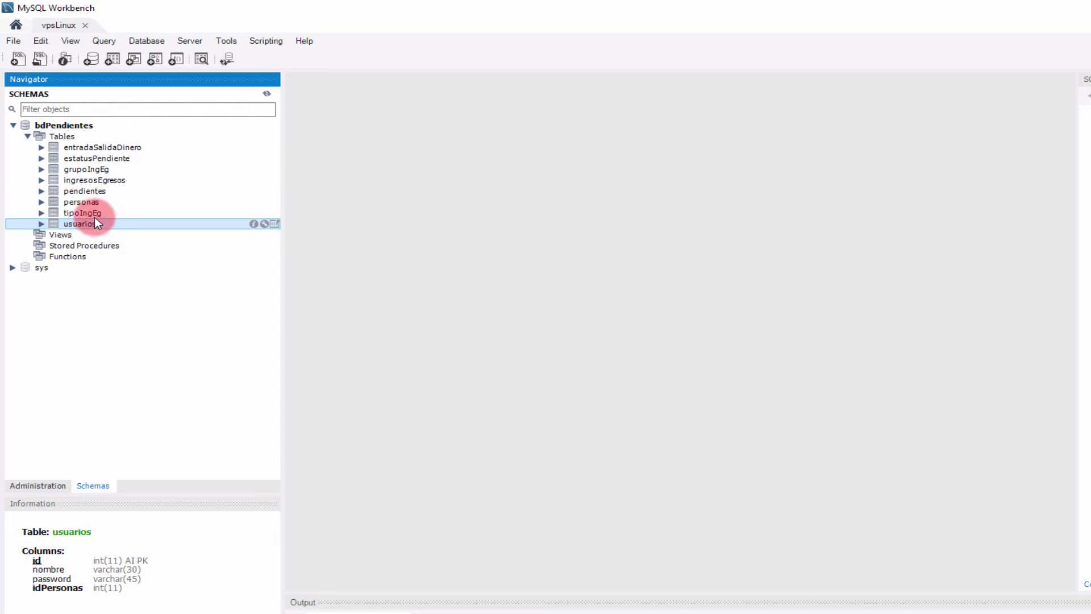
pyautogui.rightClick(87, 224)
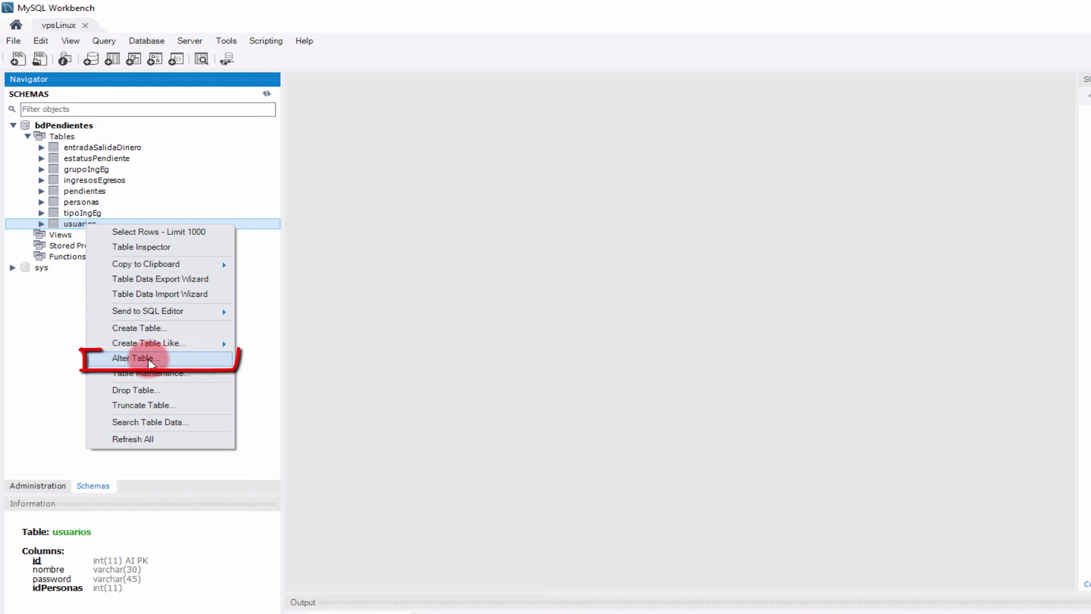
pyautogui.click(163, 359)
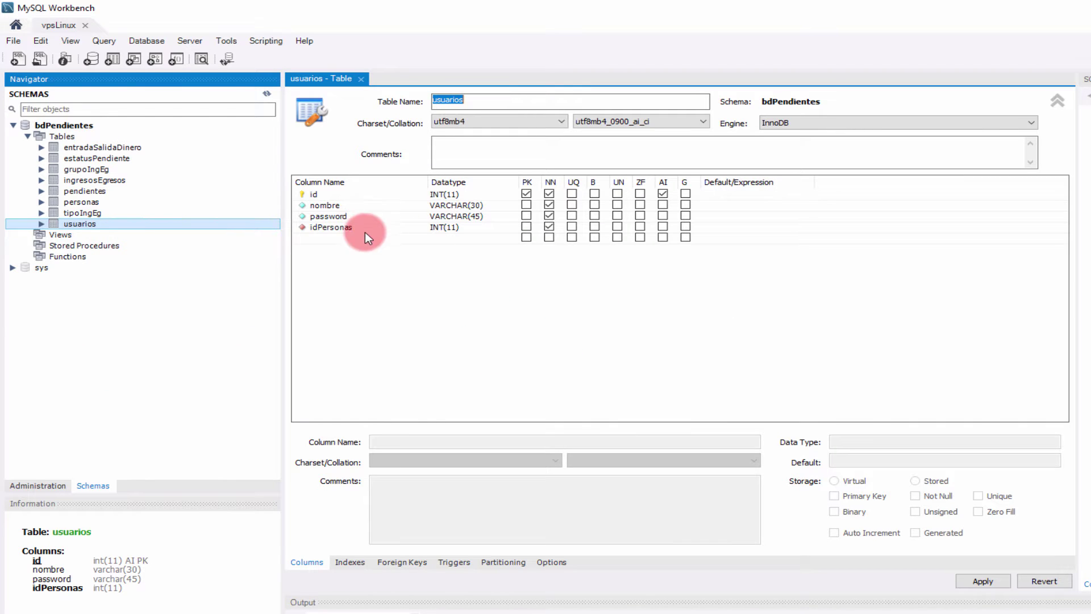
pyautogui.moveTo(20, 529); pyautogui.dragTo(142, 591)
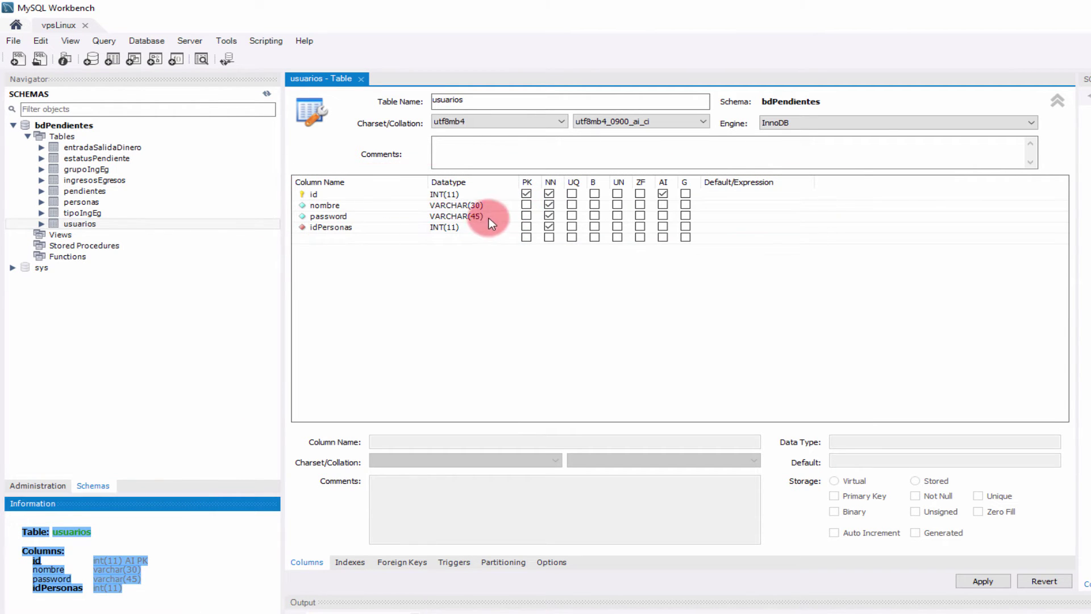
# - Add a Not Null column named campoNuevo with datatype VARCHAR(45) after idPersonas in the usuarios table
pyautogui.click(338, 239)
pyautogui.click(337, 238)
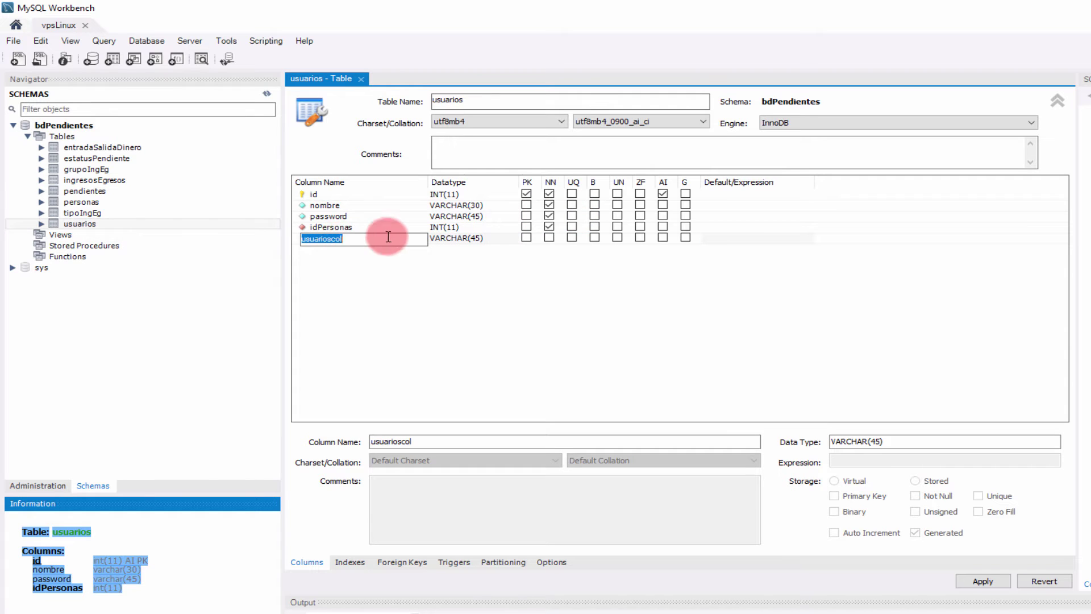
pyautogui.write('campon')
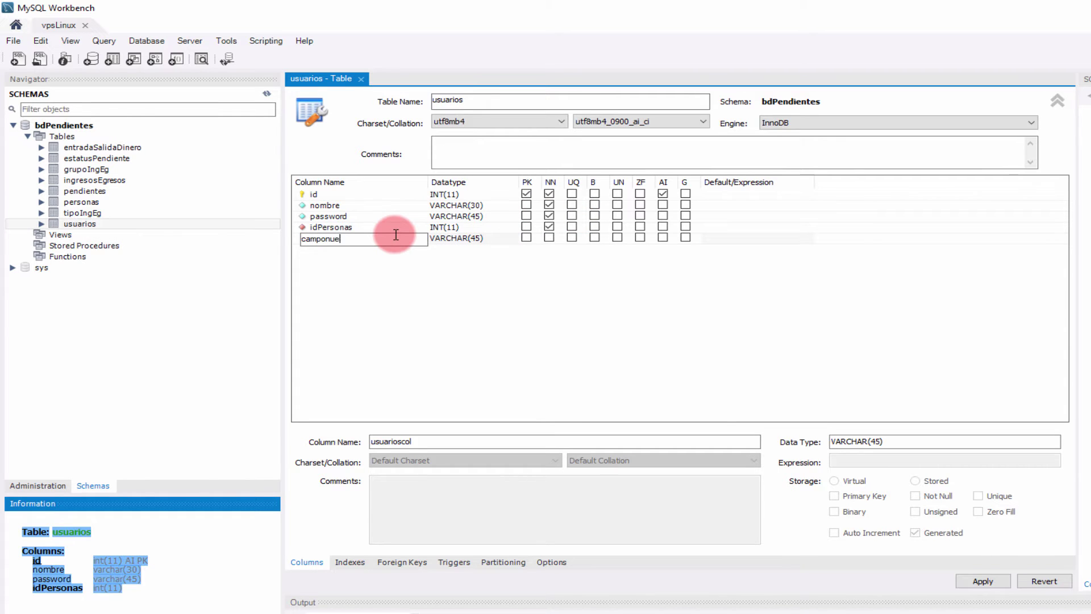
pyautogui.press('BackSpace')
pyautogui.write('Nuevo')
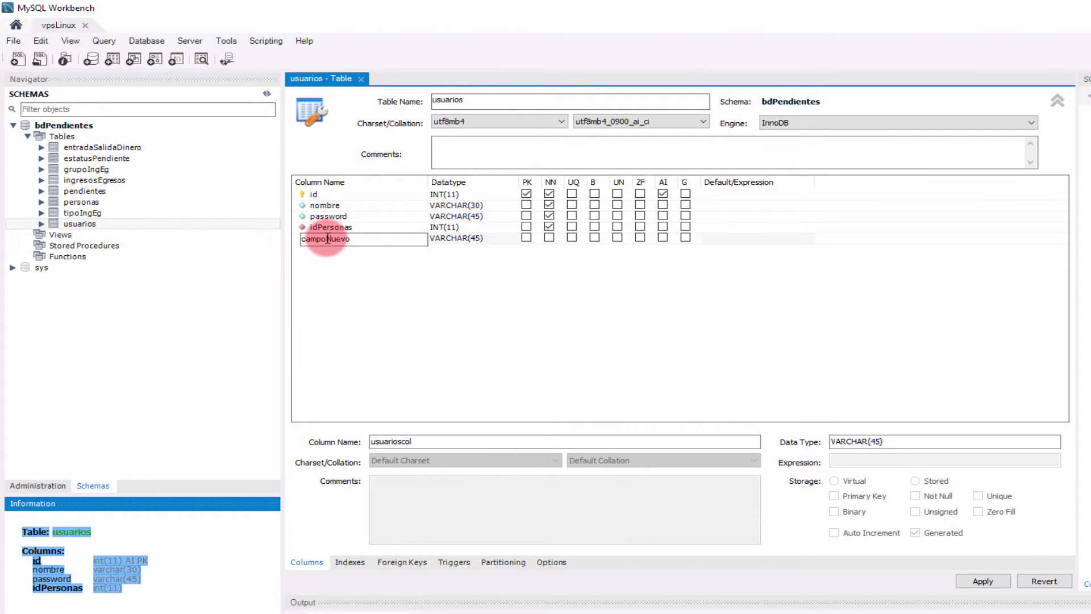
pyautogui.moveTo(329, 238); pyautogui.dragTo(435, 258)
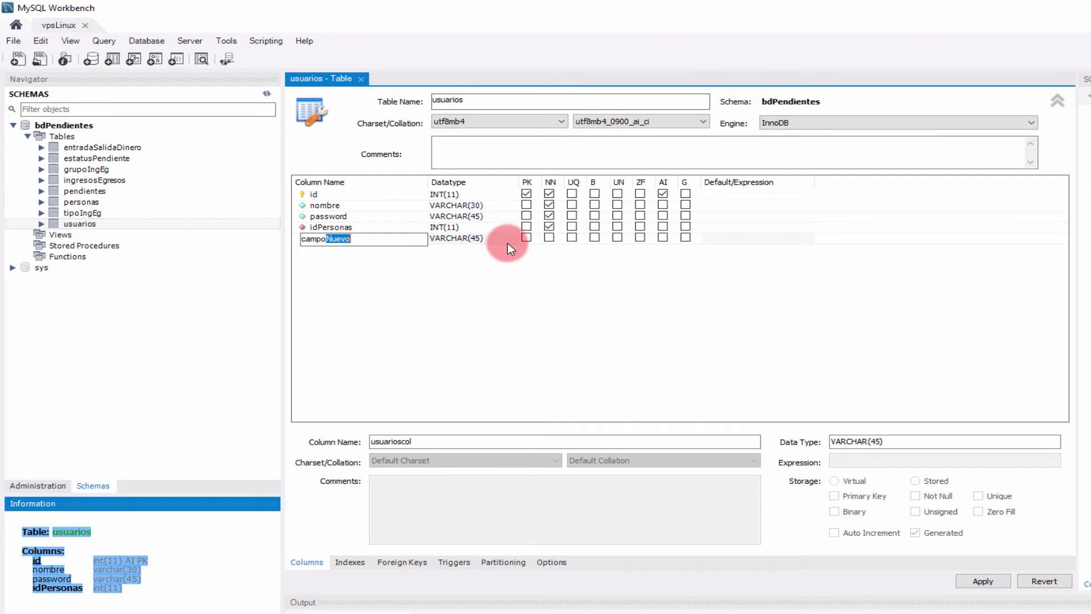
pyautogui.click(549, 238)
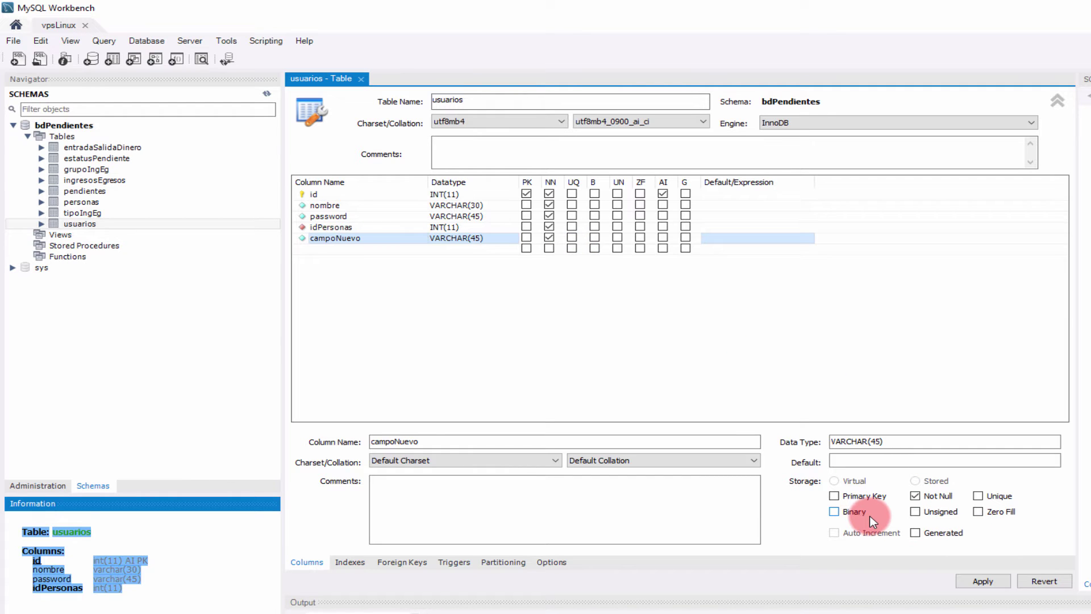
pyautogui.hotkey('ctrl', 'alt', 'd')
pyautogui.moveTo(776, 435)
pyautogui.mouseDown()
pyautogui.moveTo(876, 495)
pyautogui.moveTo(1067, 546)
pyautogui.mouseUp()
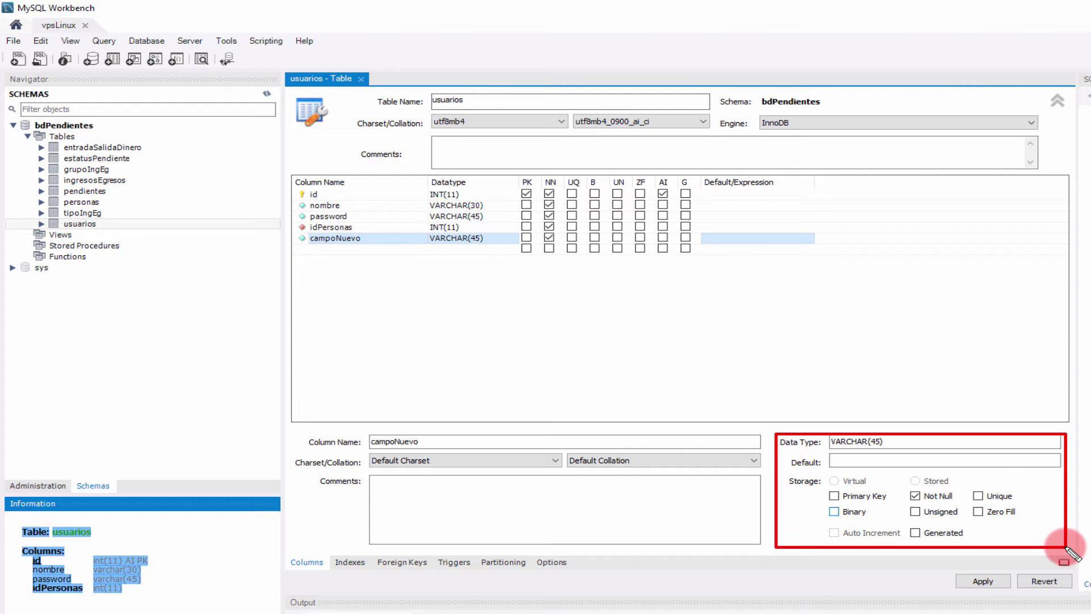
pyautogui.press('Escape')
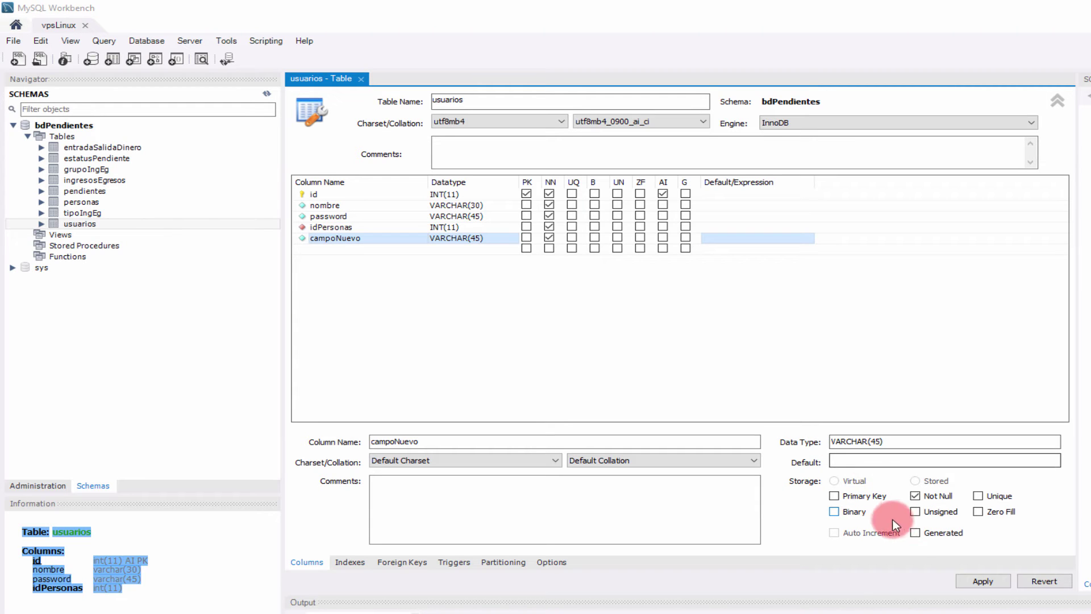
# - Review and execute the ALTER TABLE script that adds campoNuevo to usuarios, and close the table editor
pyautogui.click(999, 575)
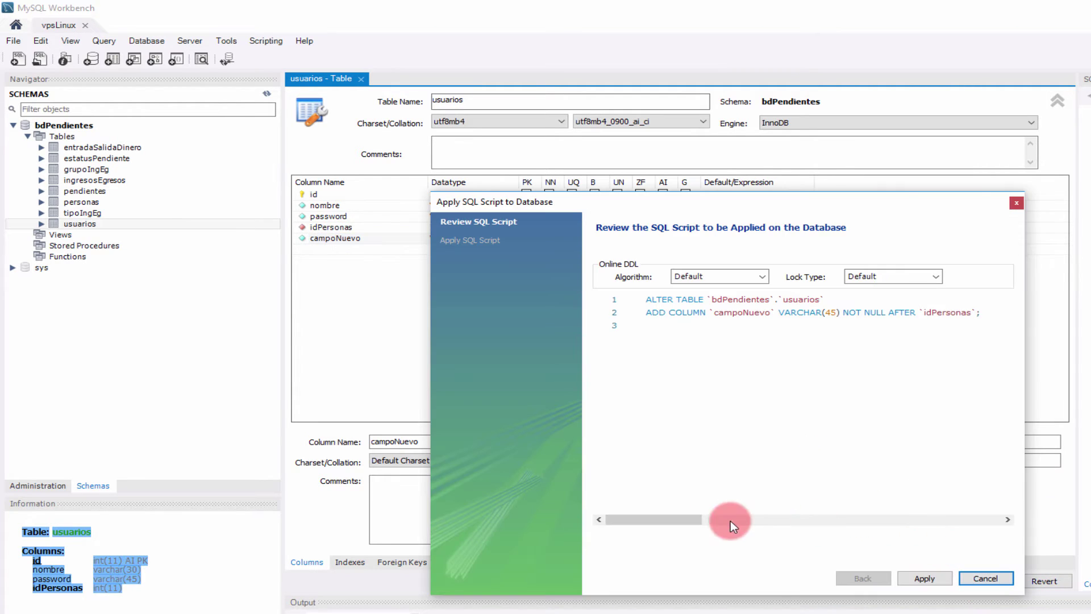
pyautogui.moveTo(655, 518); pyautogui.dragTo(578, 514)
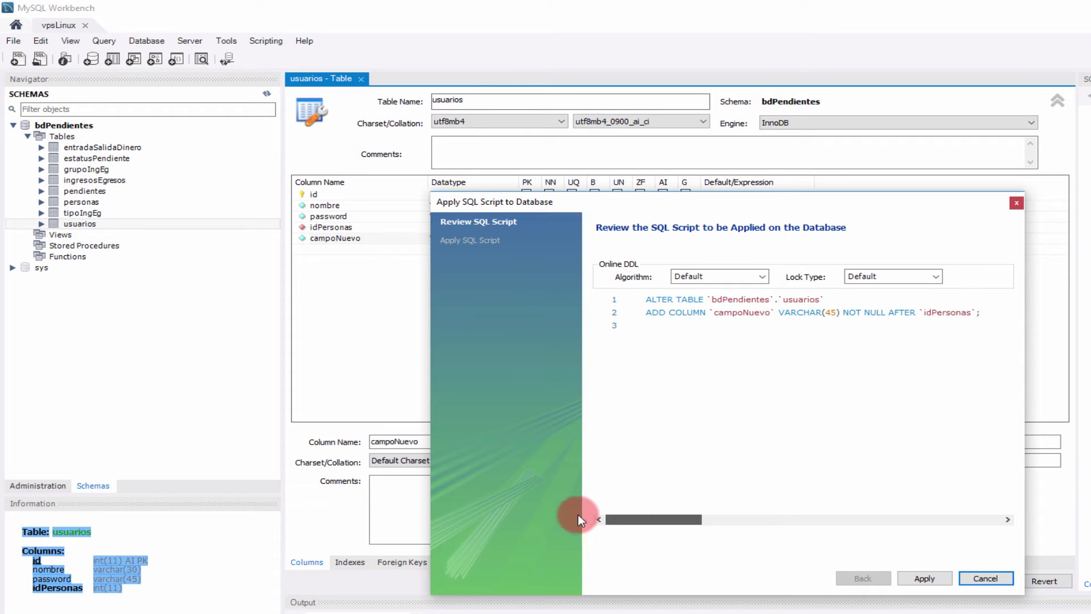
pyautogui.moveTo(646, 299); pyautogui.dragTo(869, 323)
pyautogui.click(904, 324)
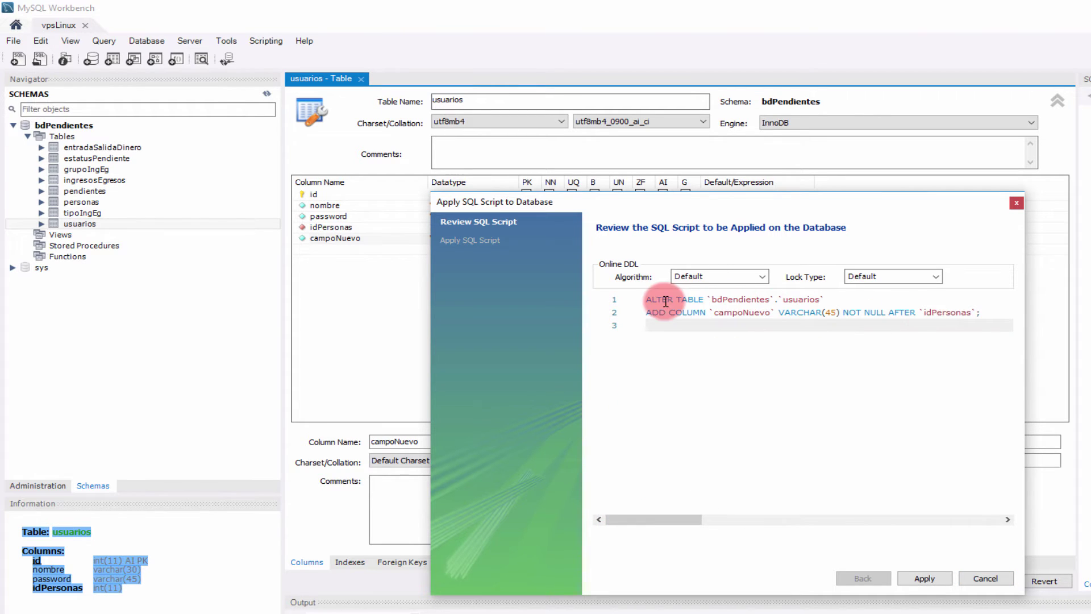
pyautogui.click(663, 302)
pyautogui.moveTo(647, 299); pyautogui.dragTo(991, 320)
pyautogui.click(989, 325)
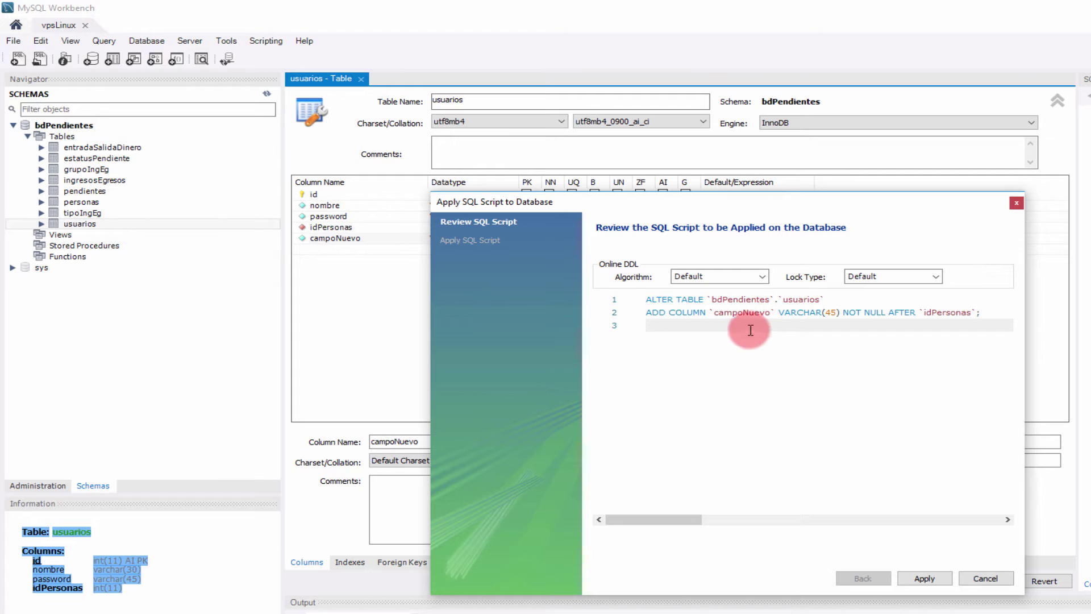
pyautogui.moveTo(647, 299); pyautogui.dragTo(808, 310)
pyautogui.click(808, 309)
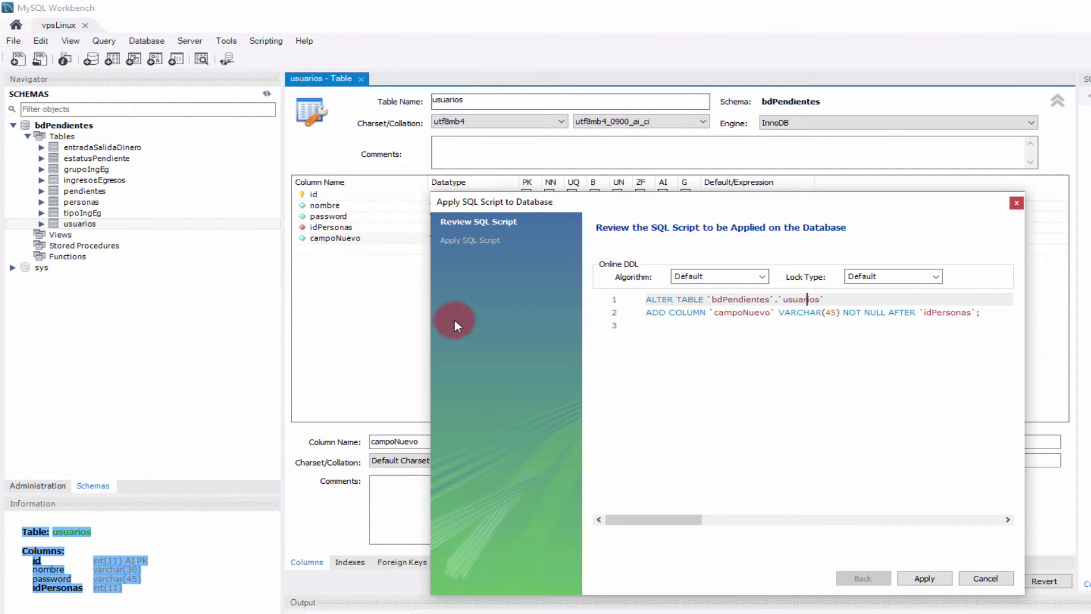
pyautogui.click(924, 579)
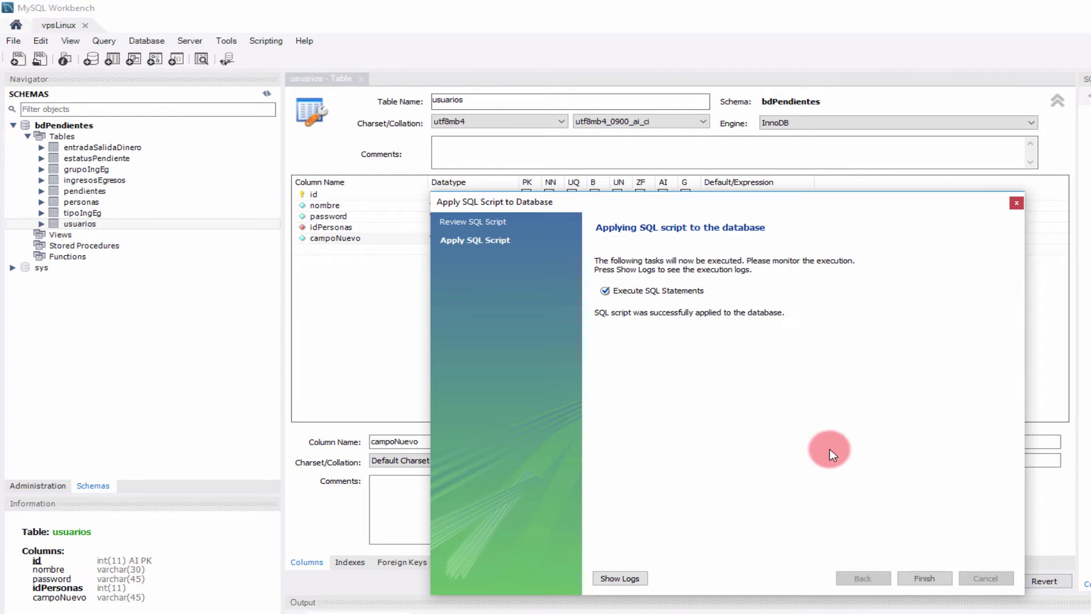
pyautogui.click(925, 579)
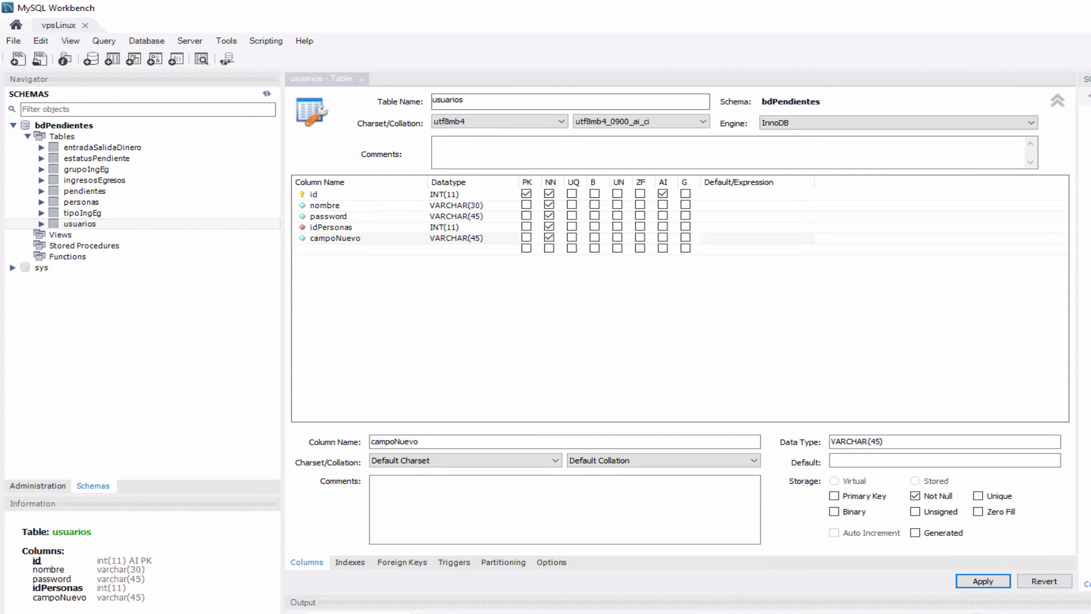
pyautogui.click(361, 79)
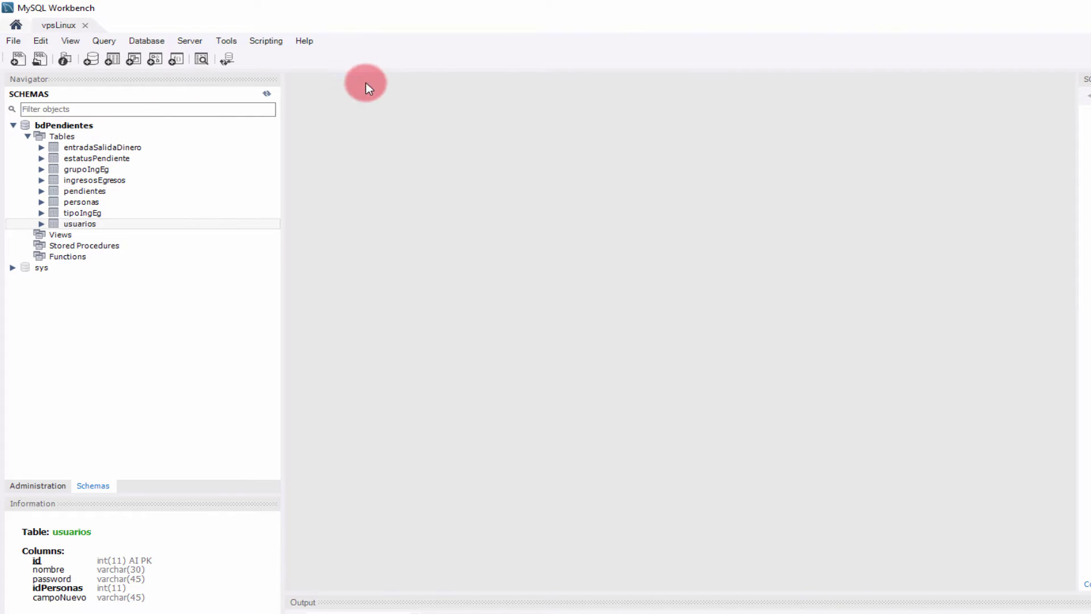
# - Refresh the schema list and inspect the campoNuevo column under the usuarios table's columns
pyautogui.click(267, 95)
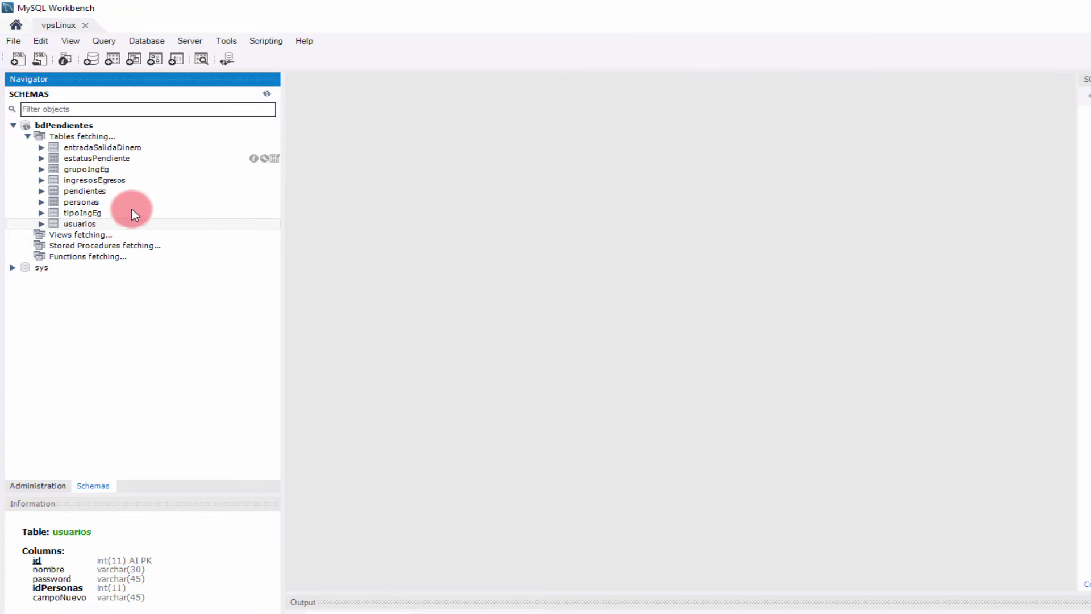
pyautogui.click(40, 223)
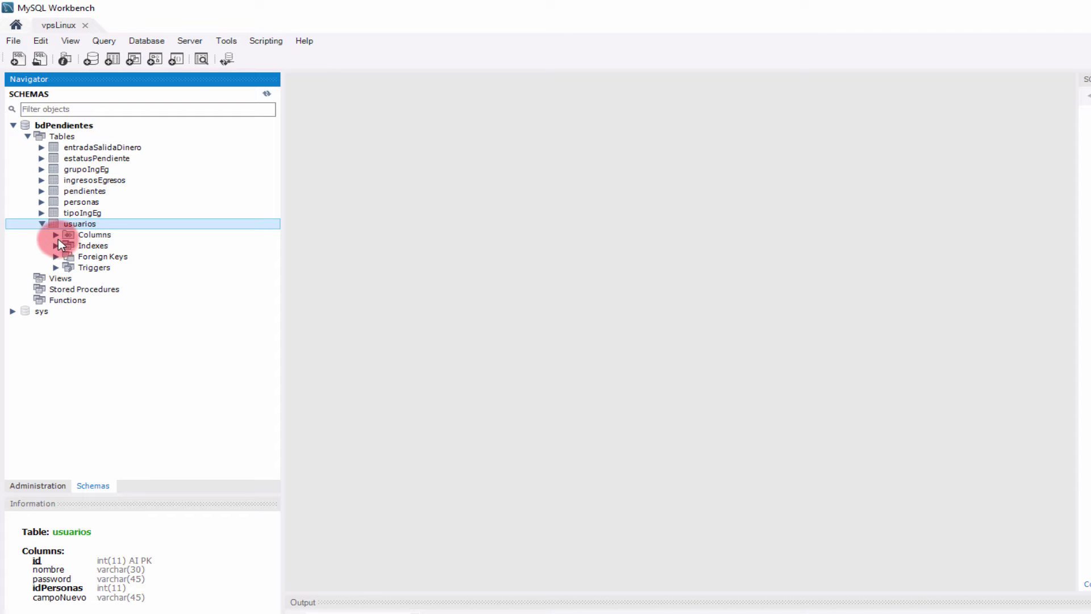
pyautogui.click(56, 234)
pyautogui.click(117, 290)
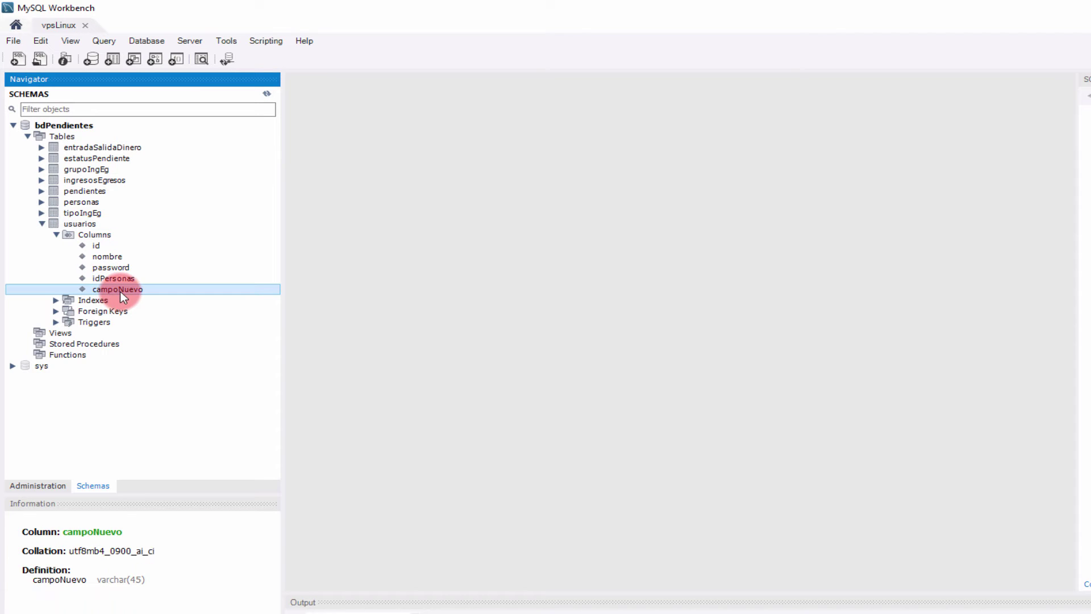
# - Reopen the usuarios table for alteration and delete the campoNuevo column from its column list
pyautogui.click(78, 224)
pyautogui.rightClick(78, 224)
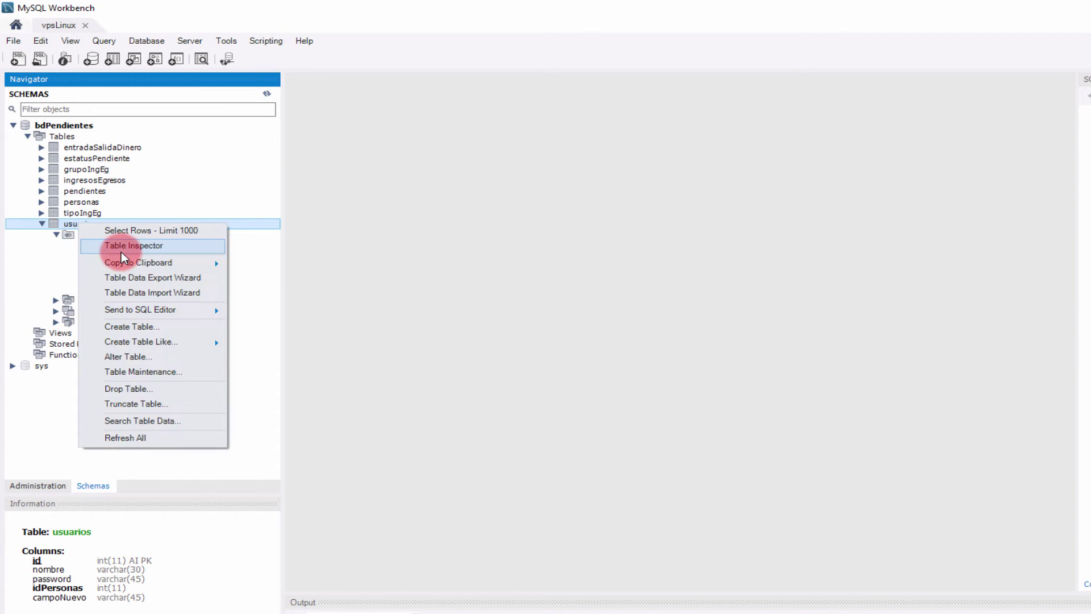
pyautogui.click(142, 357)
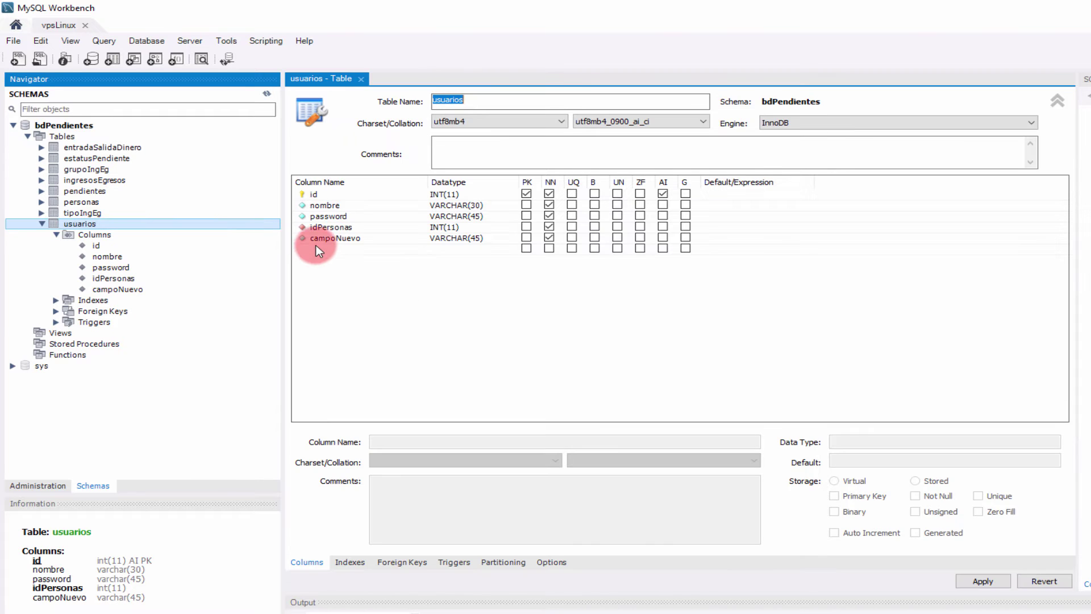
pyautogui.click(318, 239)
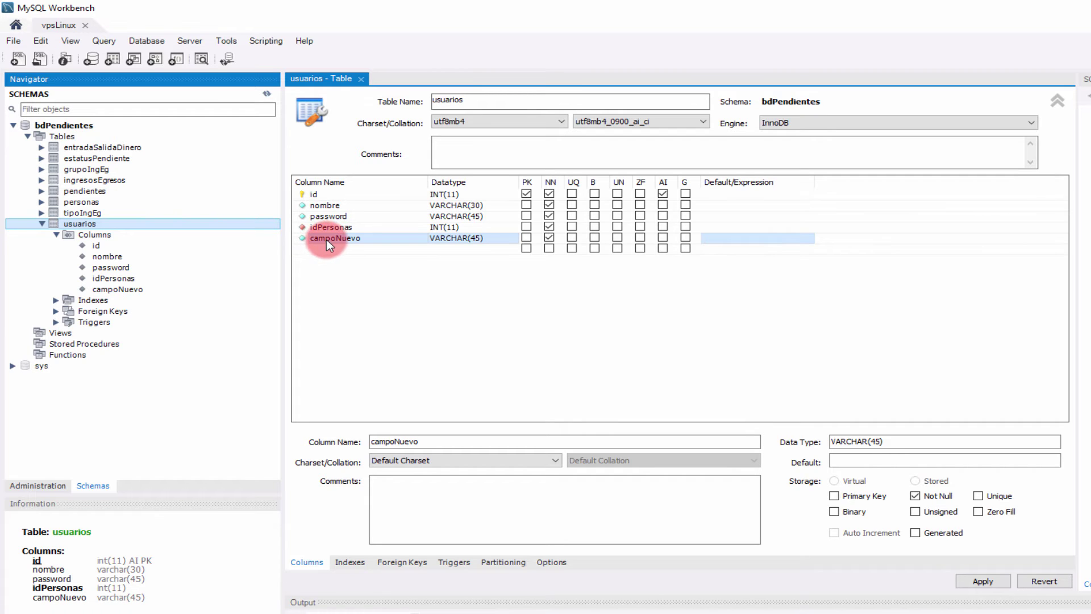
pyautogui.rightClick(326, 240)
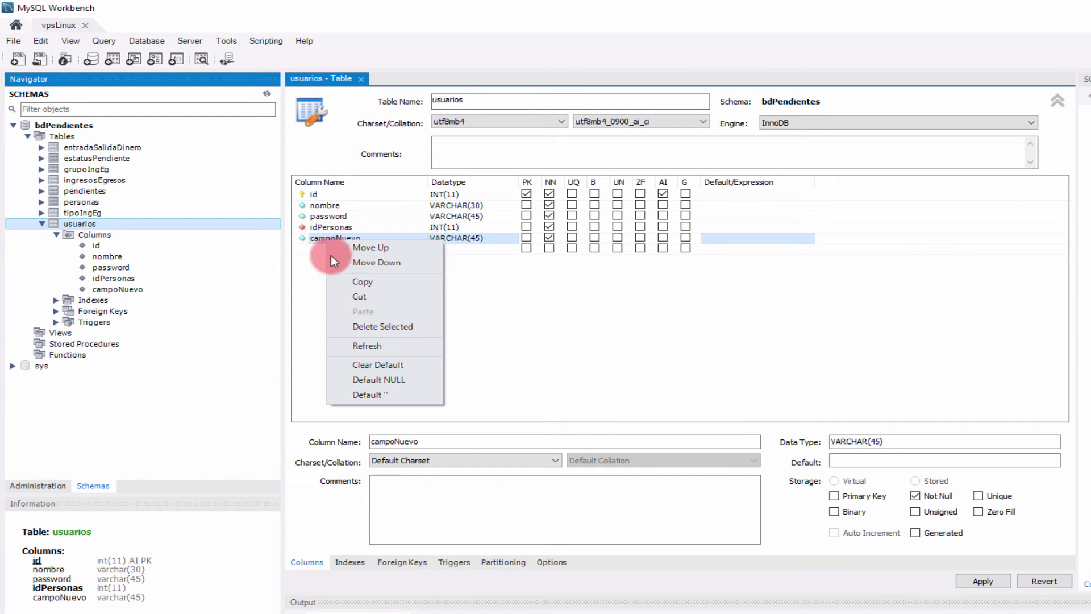
pyautogui.click(401, 326)
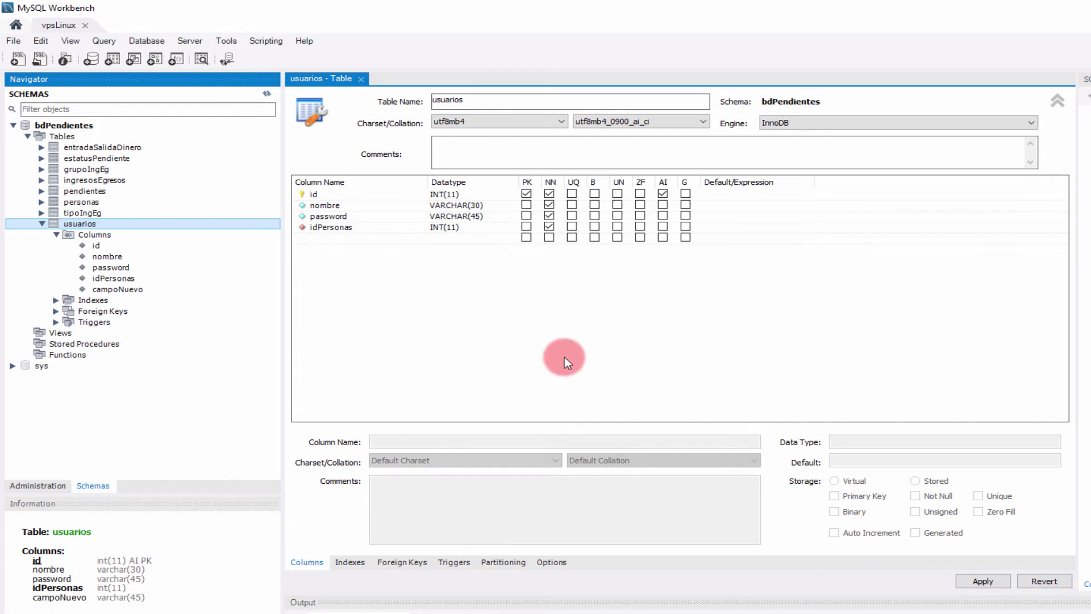
# - Review and execute the ALTER TABLE script that drops campoNuevo from usuarios, and close the table editor
pyautogui.click(982, 581)
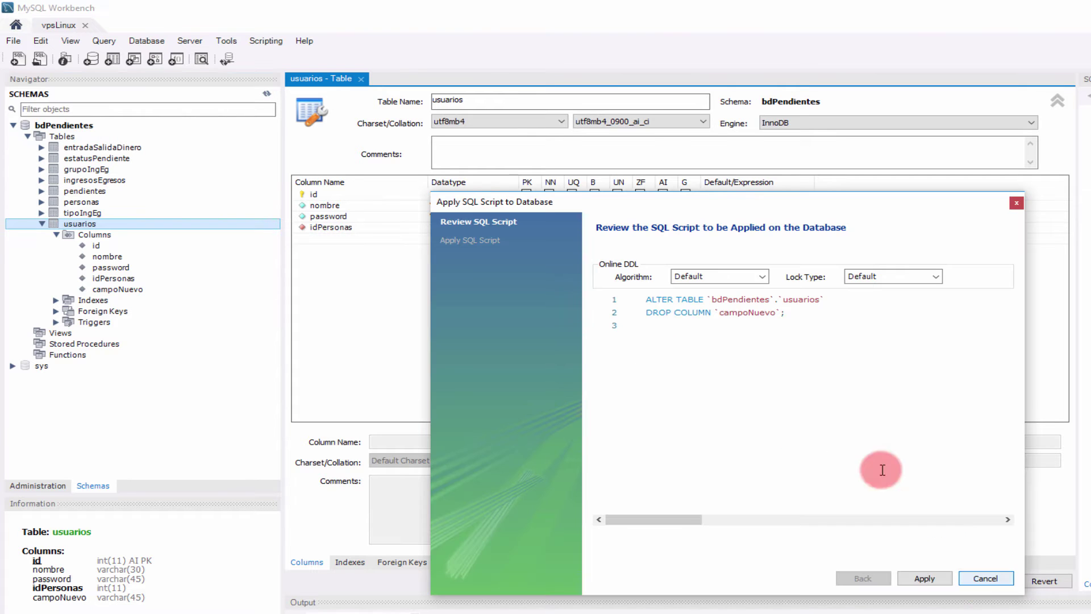
pyautogui.click(647, 301)
pyautogui.keyDown('shift'); pyautogui.click(806, 312); pyautogui.keyUp('shift')
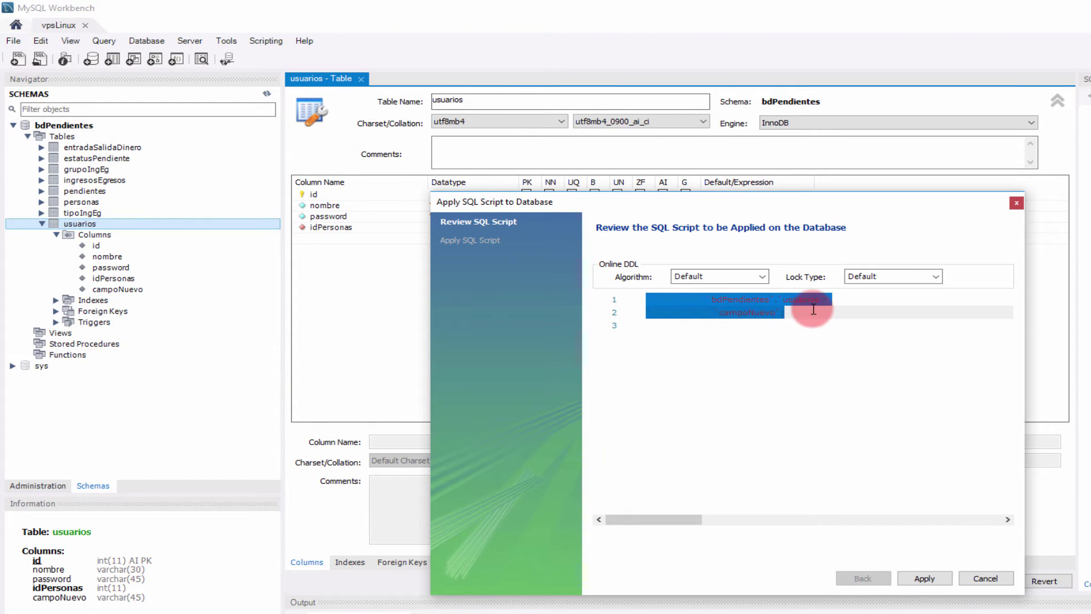
pyautogui.click(807, 326)
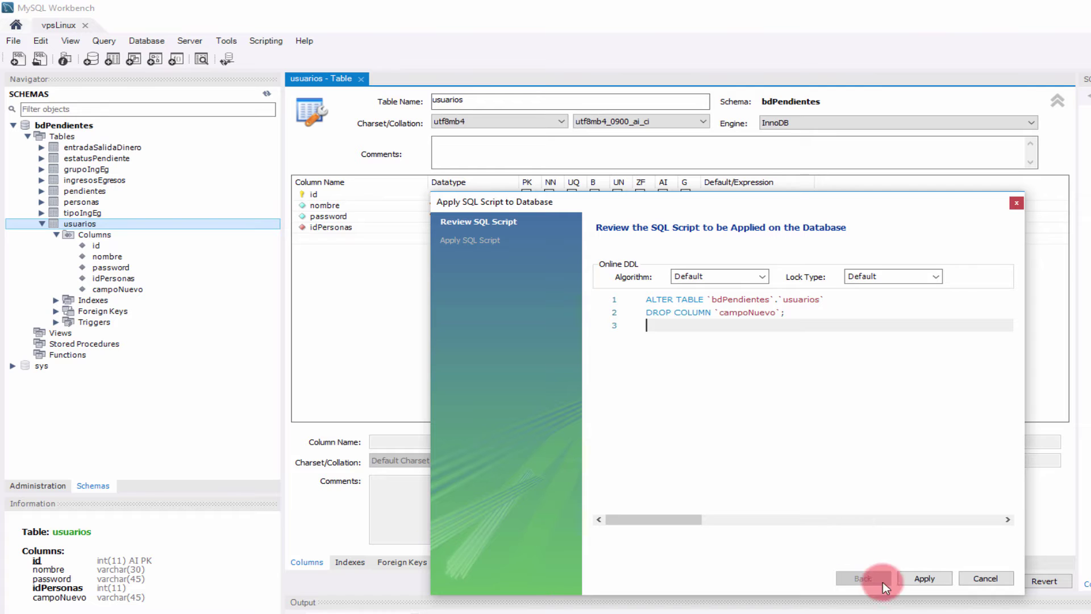
pyautogui.click(925, 578)
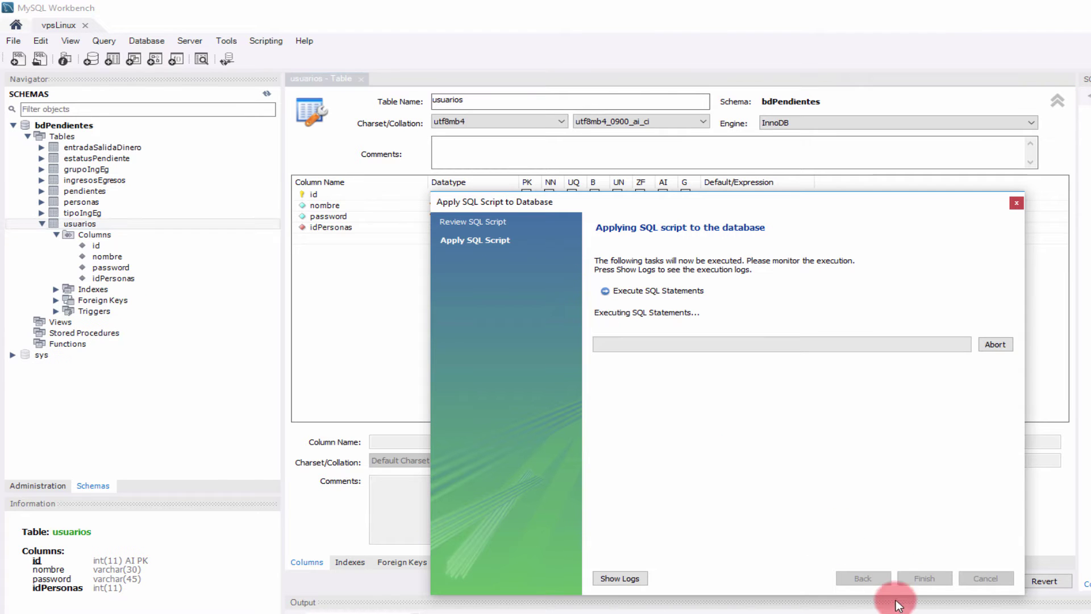
pyautogui.click(925, 578)
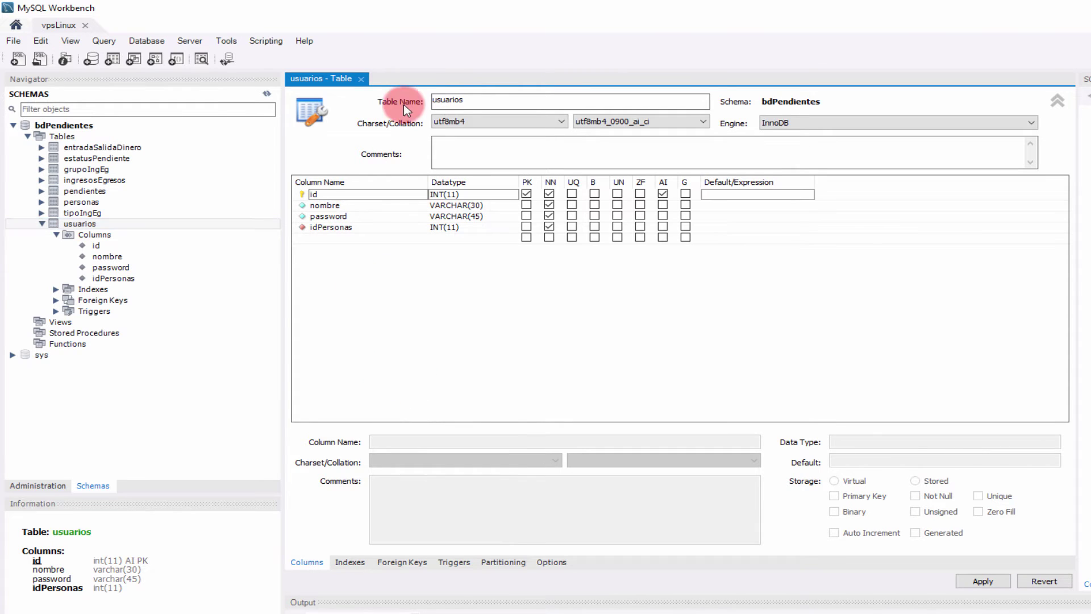
pyautogui.click(361, 79)
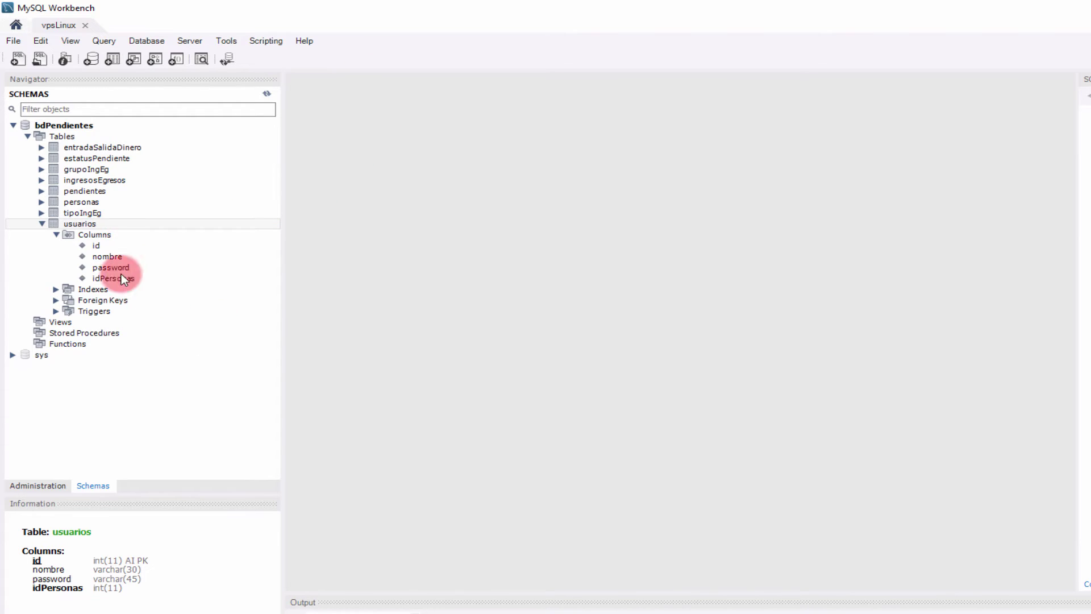
# - Open the Table Inspector for usuarios and examine its details, columns, indexes, triggers, foreign keys, partitions and grants
pyautogui.click(79, 225)
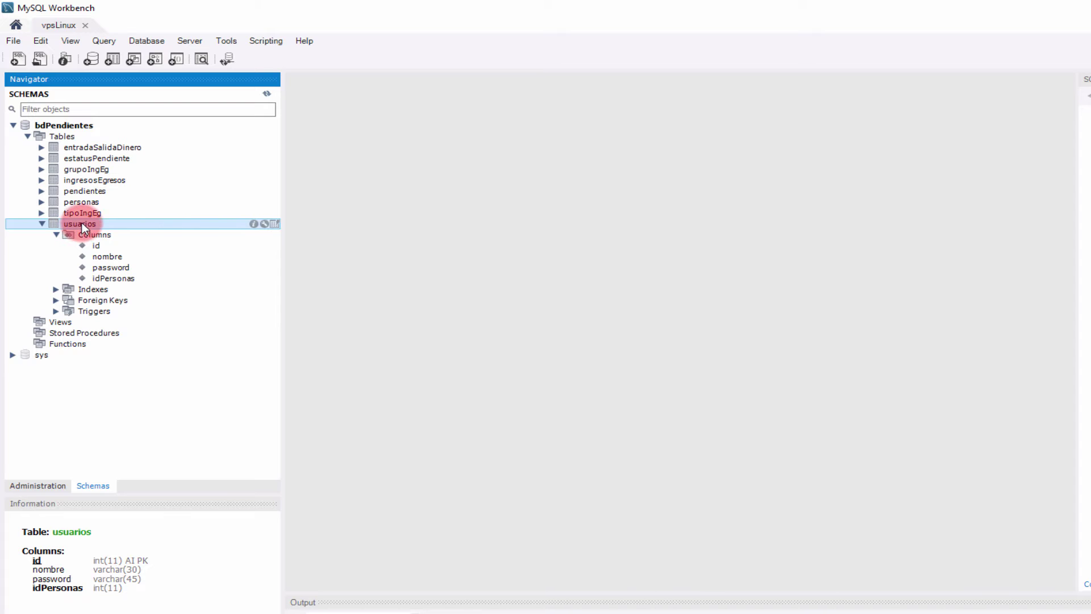
pyautogui.rightClick(82, 226)
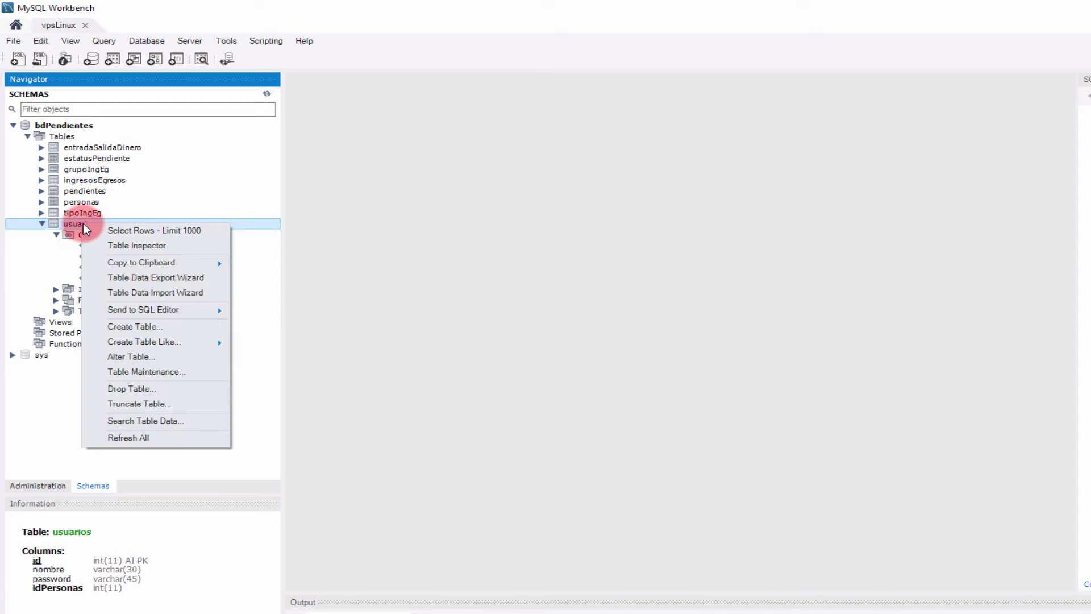
pyautogui.click(154, 246)
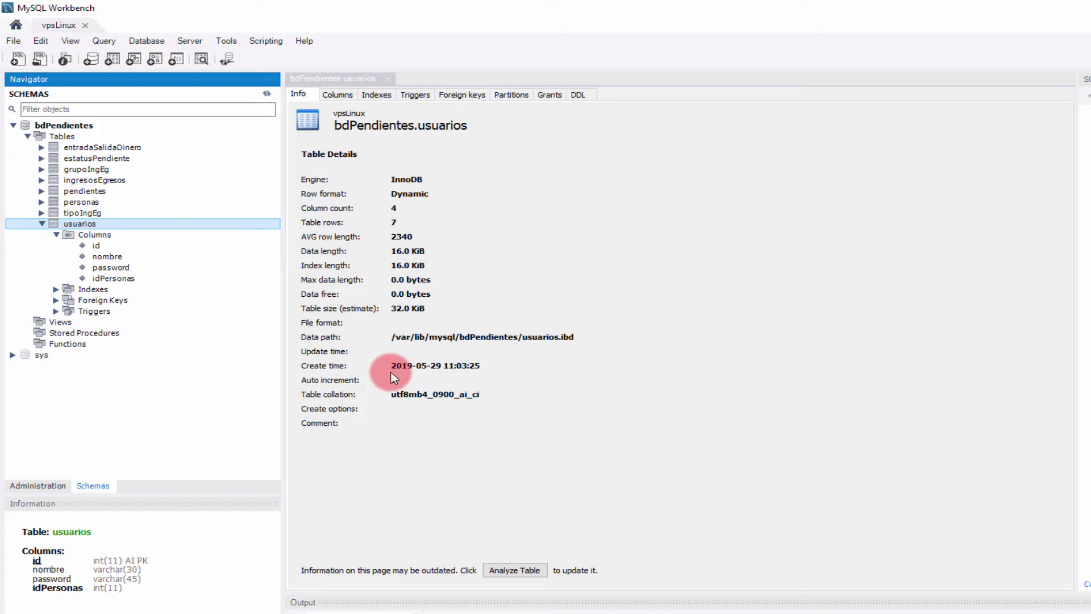
pyautogui.click(337, 94)
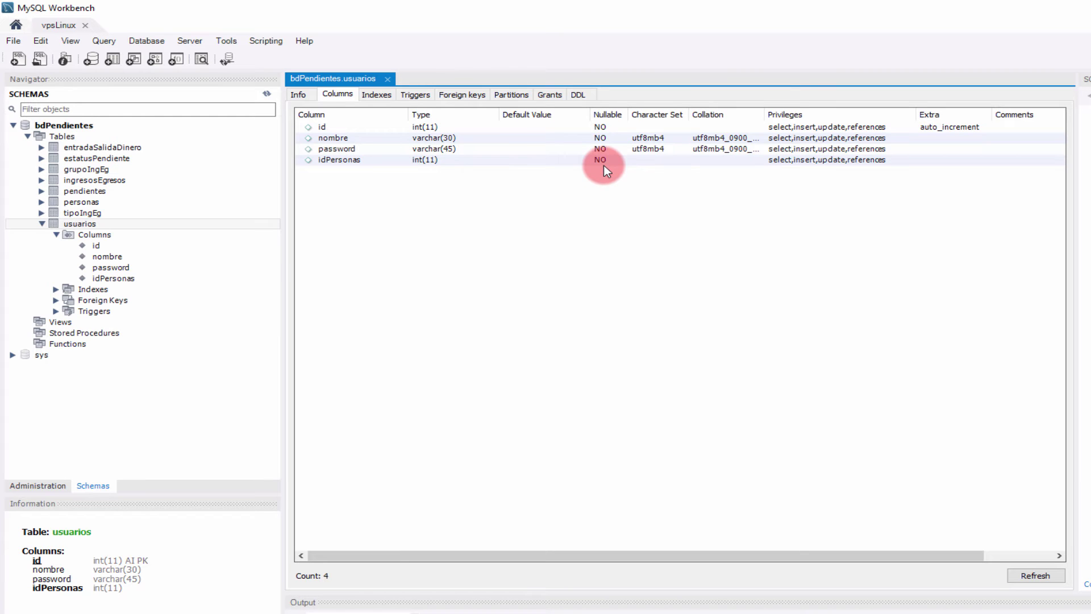
pyautogui.click(377, 95)
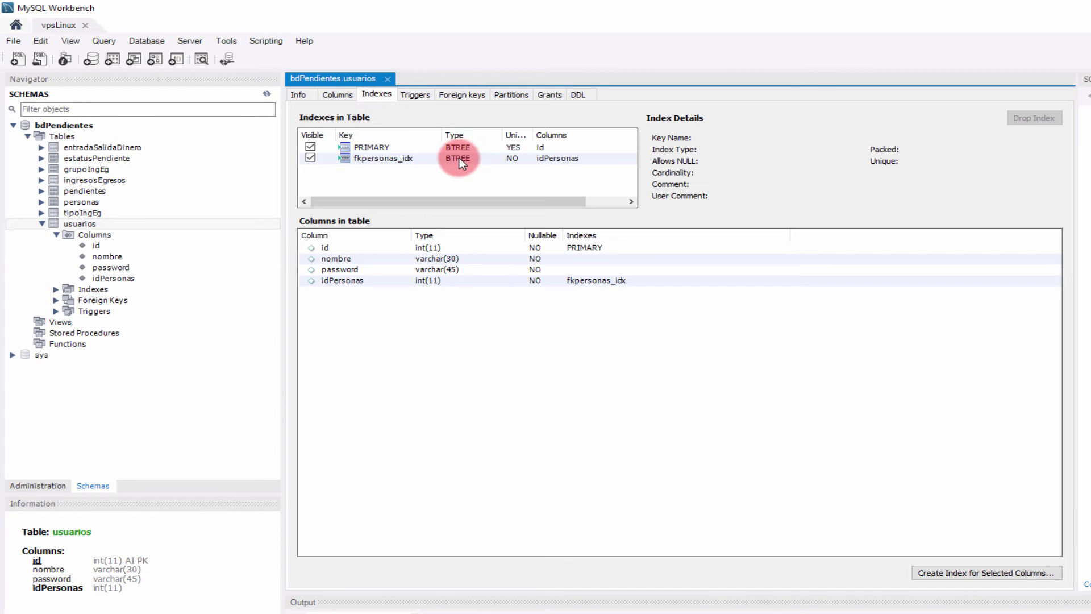
pyautogui.click(423, 96)
pyautogui.click(460, 95)
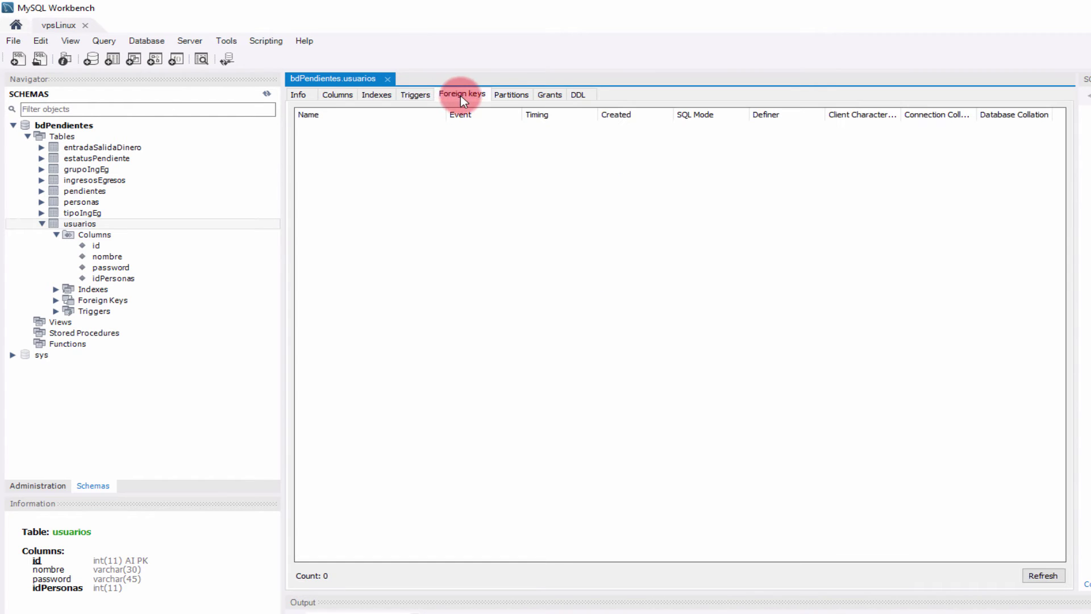
pyautogui.click(510, 97)
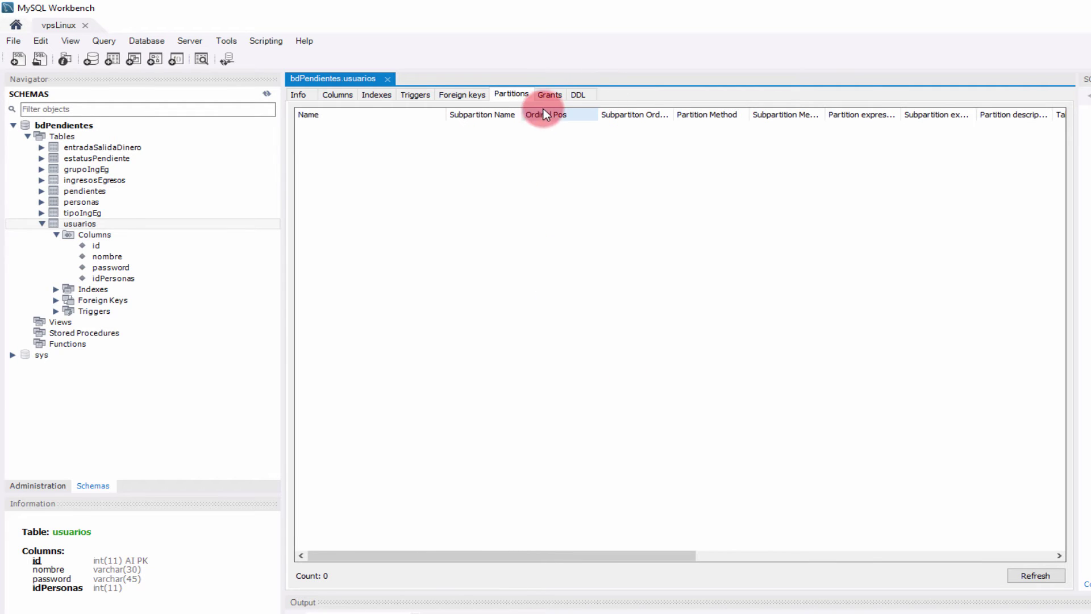
pyautogui.click(549, 96)
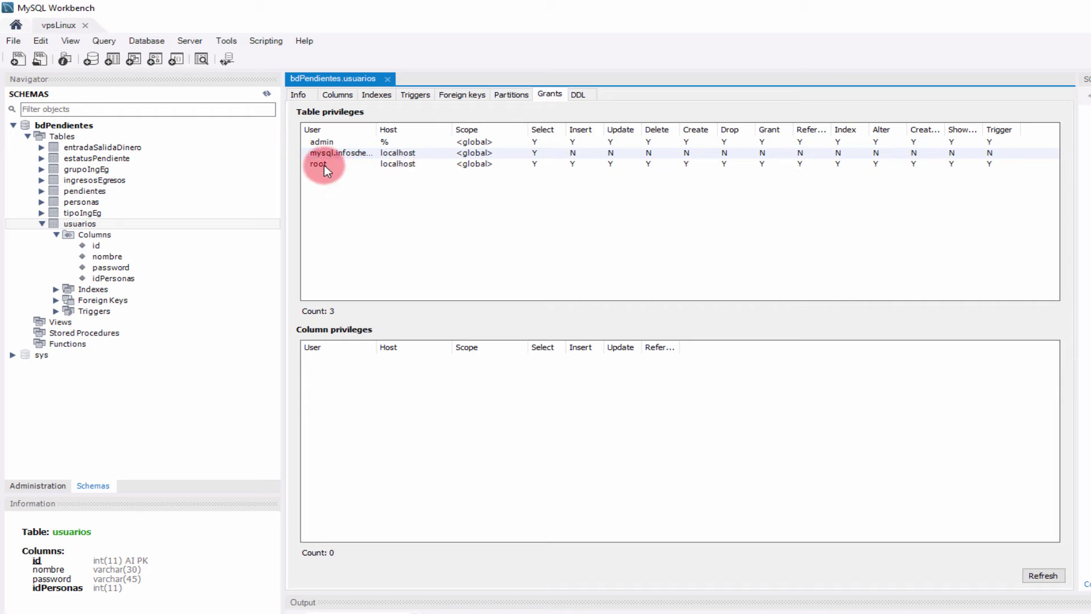
# - Examine the DDL of bdPendientes.usuarios, highlighting the whole CREATE TABLE statement
pyautogui.click(579, 96)
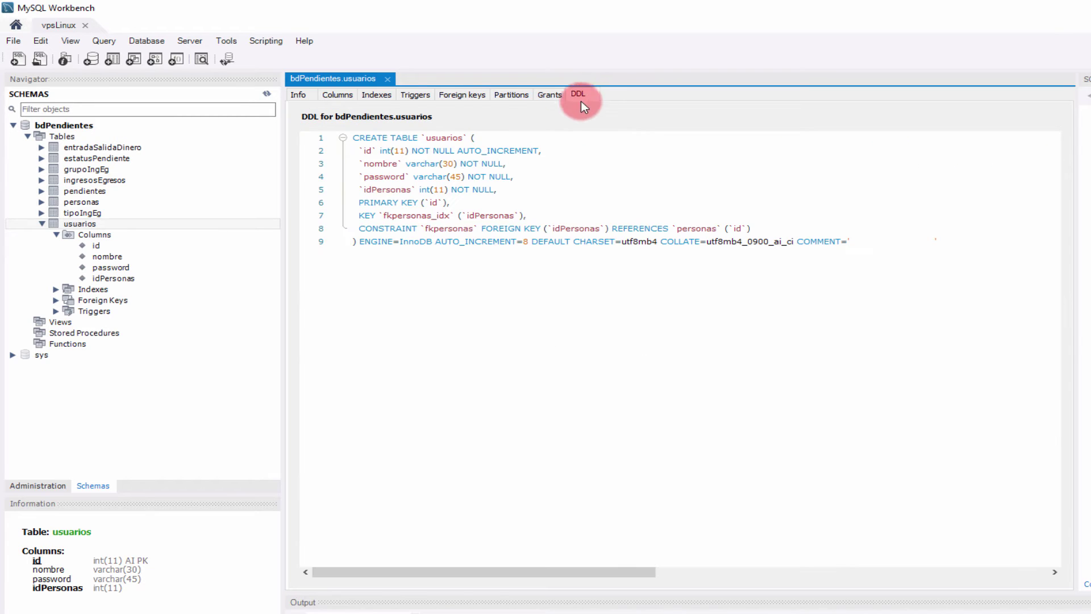
pyautogui.moveTo(860, 238); pyautogui.dragTo(350, 121)
pyautogui.click(627, 206)
pyautogui.click(576, 95)
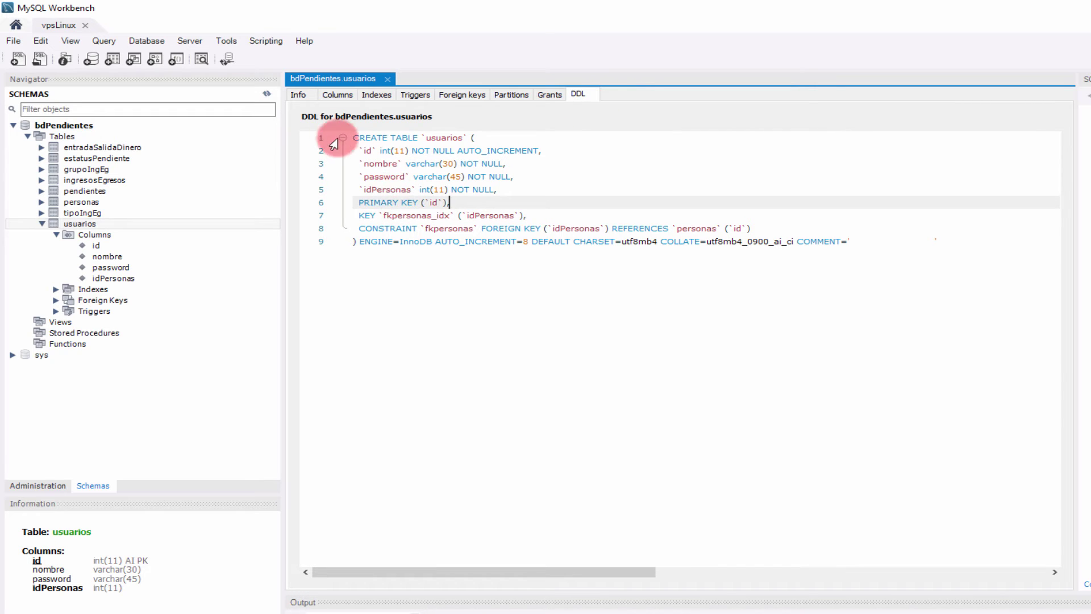
pyautogui.moveTo(347, 140); pyautogui.dragTo(716, 253)
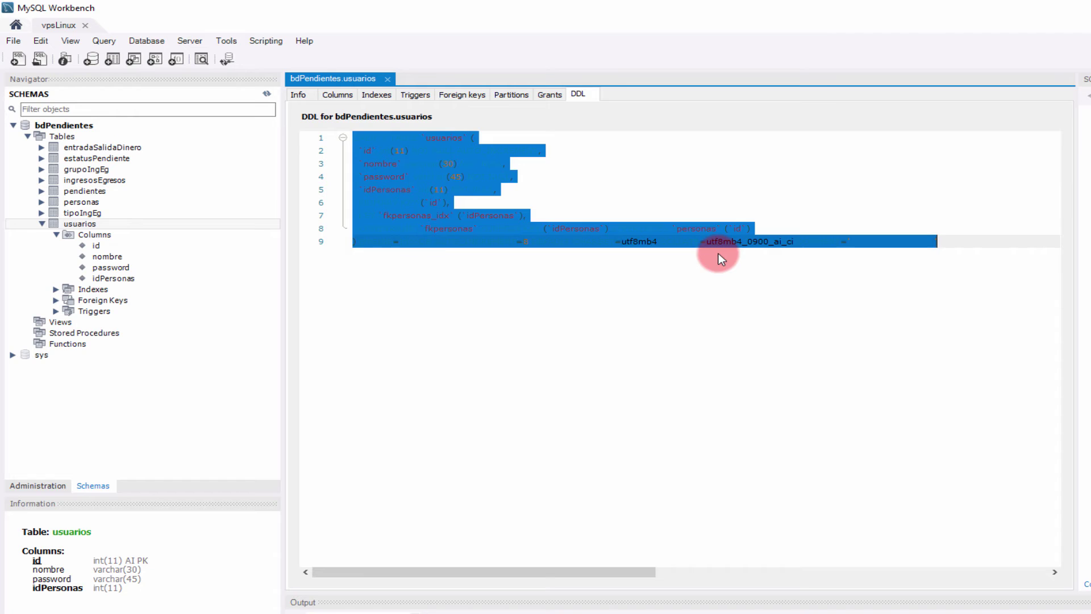
pyautogui.click(908, 235)
pyautogui.moveTo(940, 238); pyautogui.dragTo(347, 138)
pyautogui.click(415, 164)
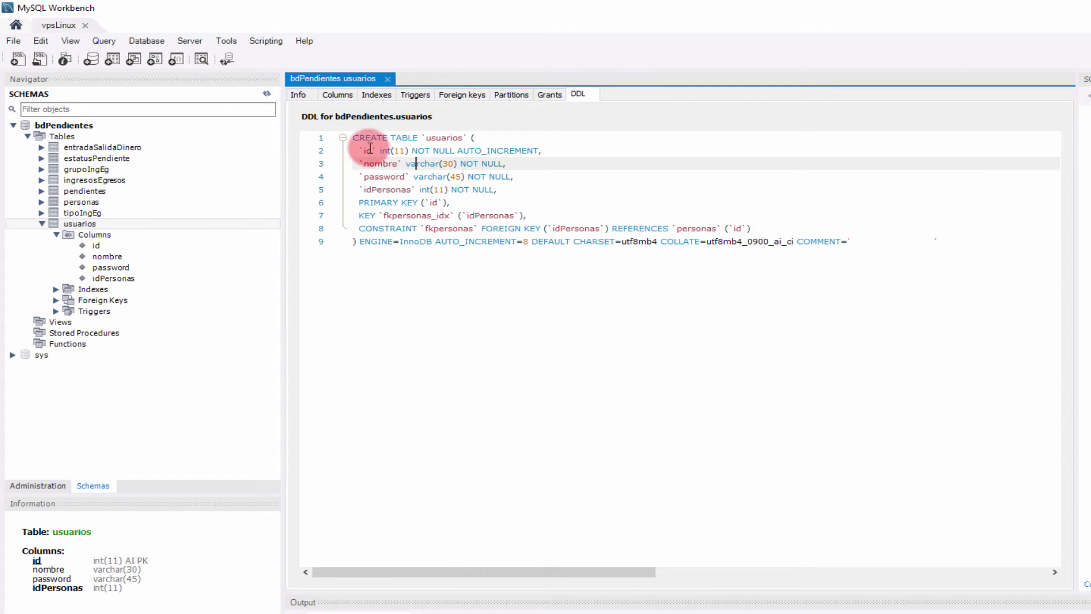
# - Return to the general table information for usuarios and close the Table Inspector
pyautogui.click(298, 97)
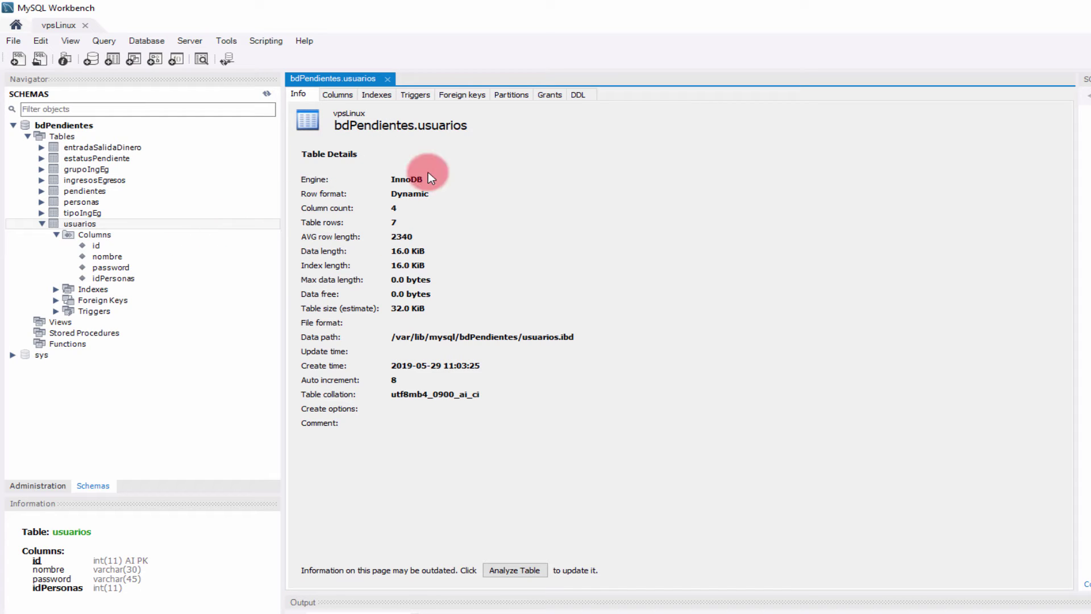
pyautogui.click(388, 80)
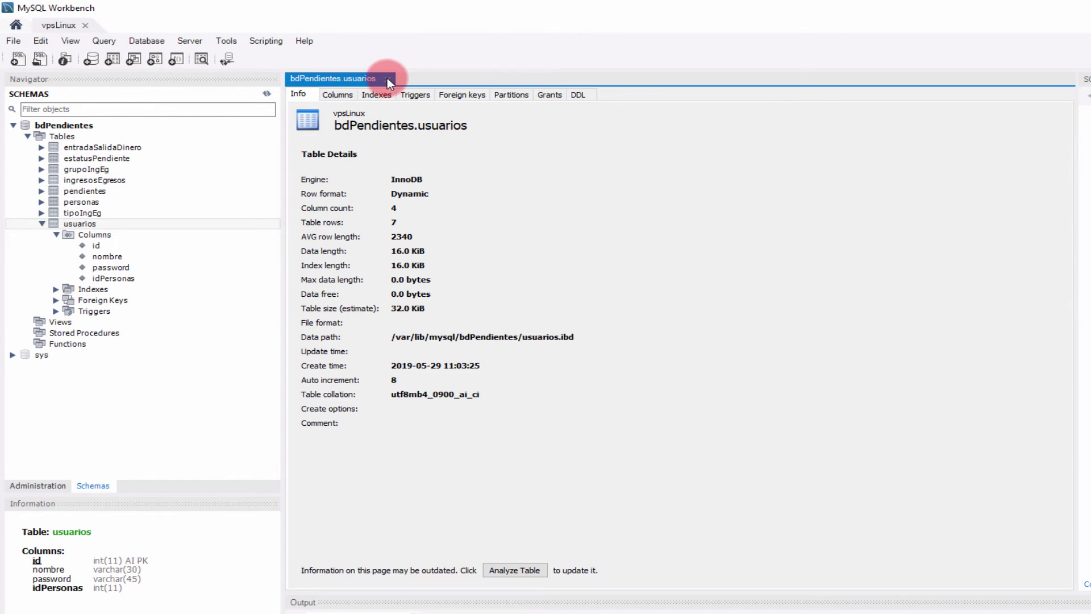
pyautogui.click(387, 78)
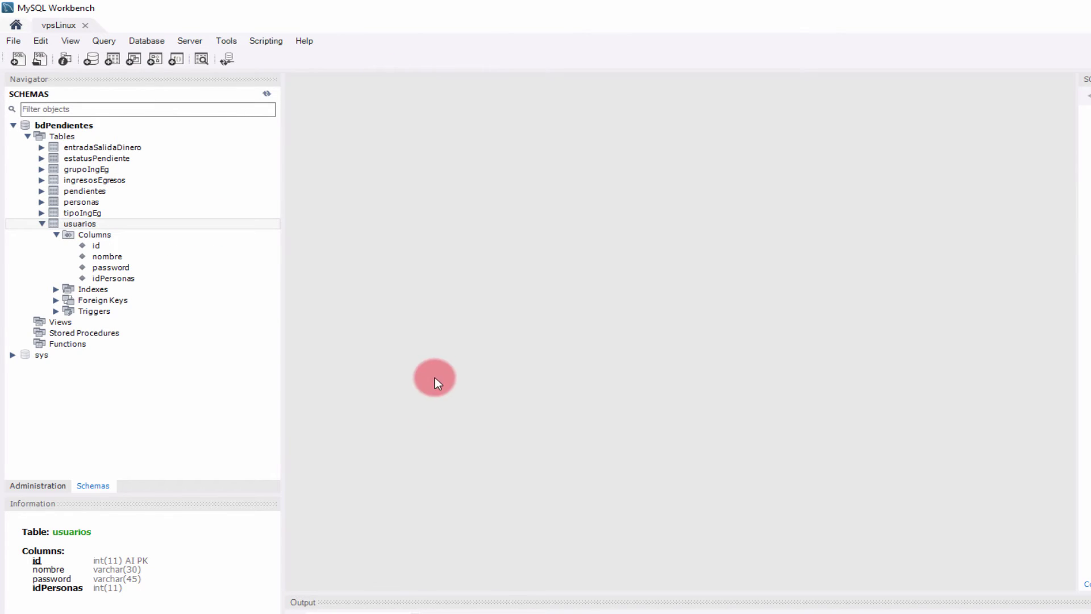
# - Create a new SQL query file and write the query "select * from usuarios" in it
pyautogui.click(19, 59)
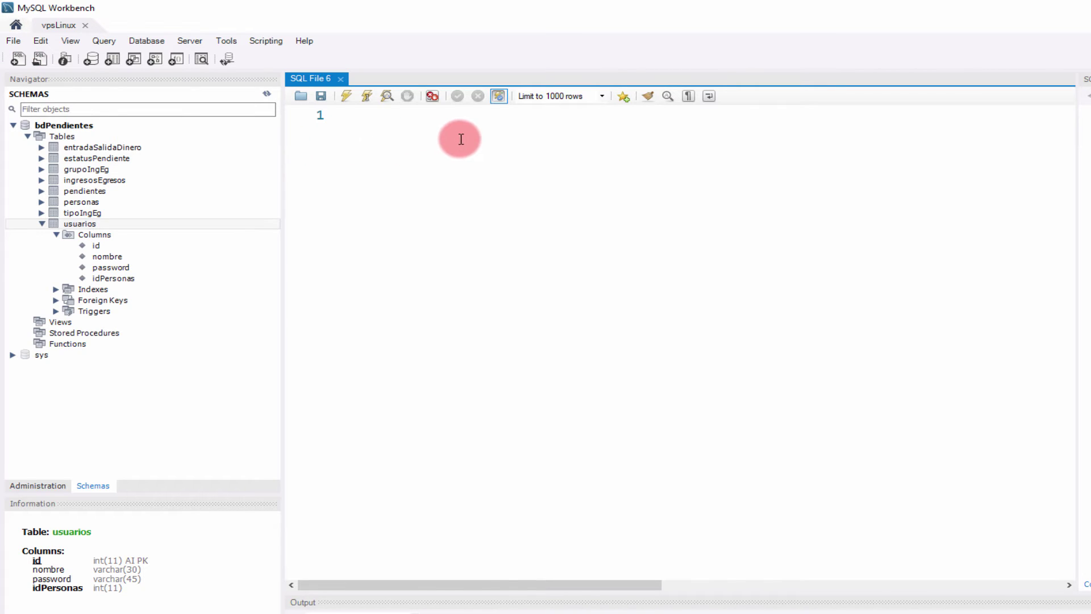
pyautogui.click(448, 169)
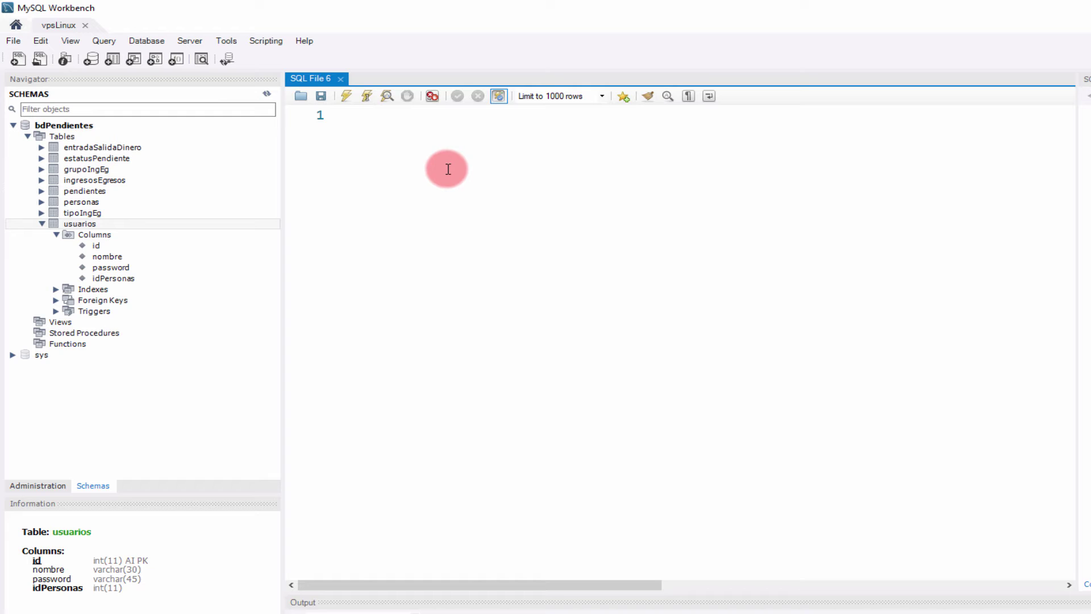
pyautogui.click(390, 153)
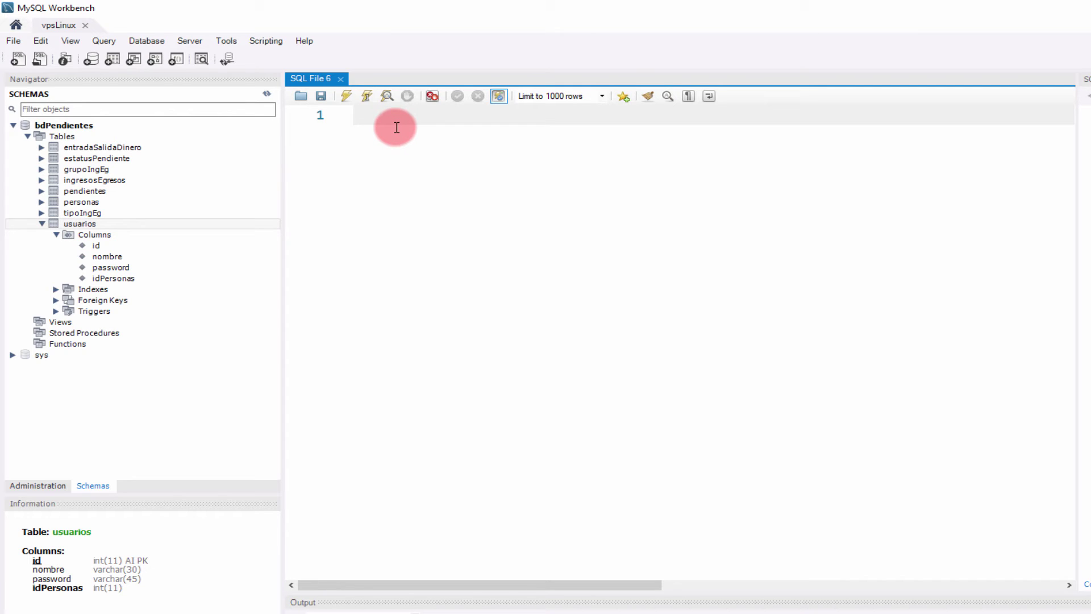
pyautogui.write('select * from')
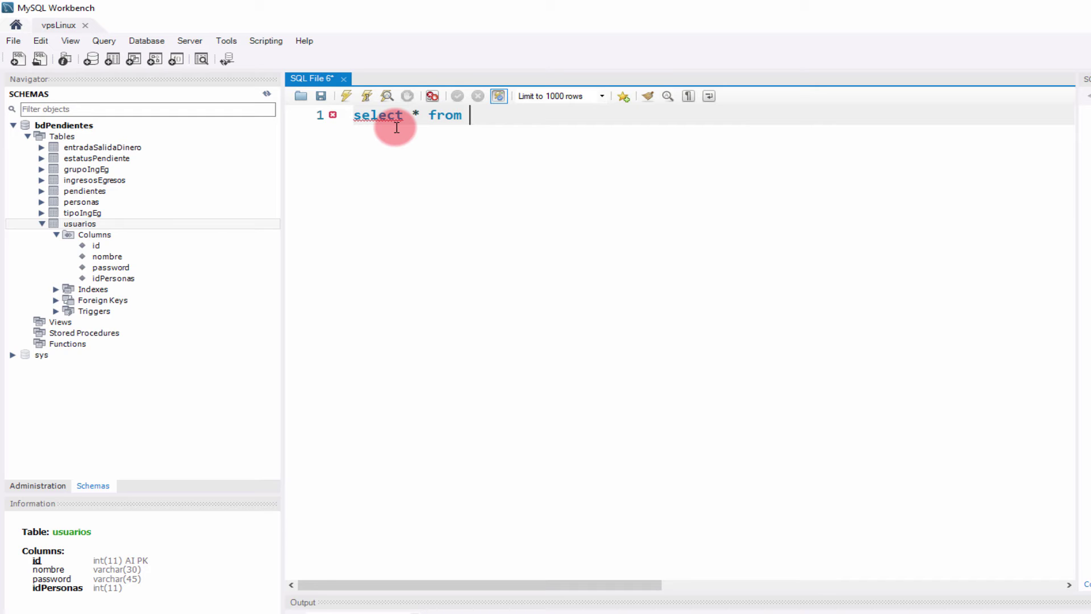
pyautogui.write('usuario')
pyautogui.press('BackSpace')
pyautogui.press('BackSpace')
pyautogui.press('BackSpace')
pyautogui.write('arios')
pyautogui.moveTo(537, 114); pyautogui.dragTo(354, 116)
pyautogui.click(429, 152)
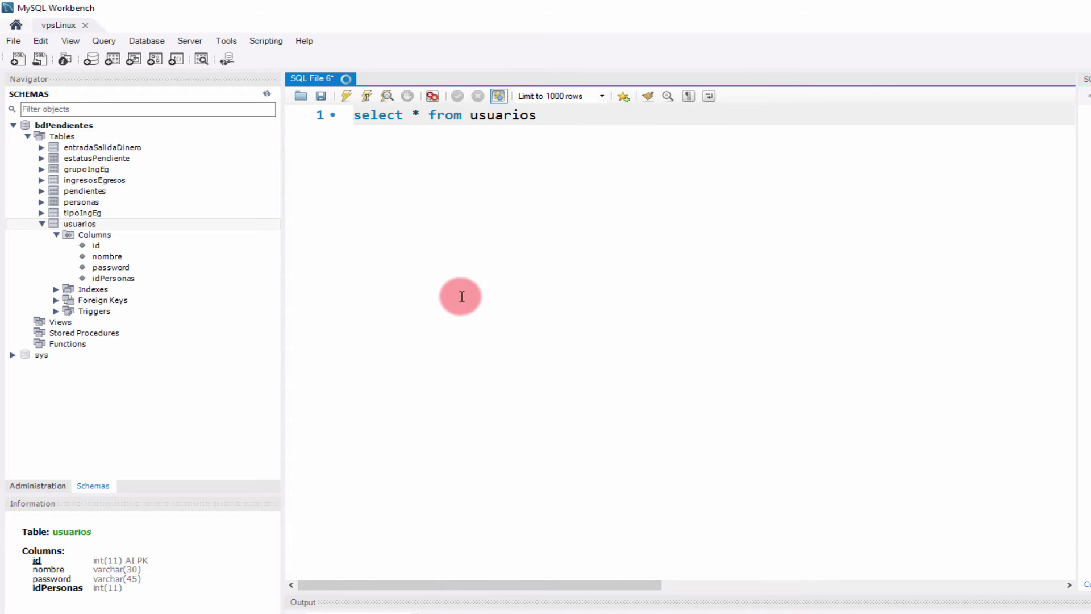
# - Execute the usuarios query and look over the returned rows in the result grid
pyautogui.hotkey('ctrl', 'Return')
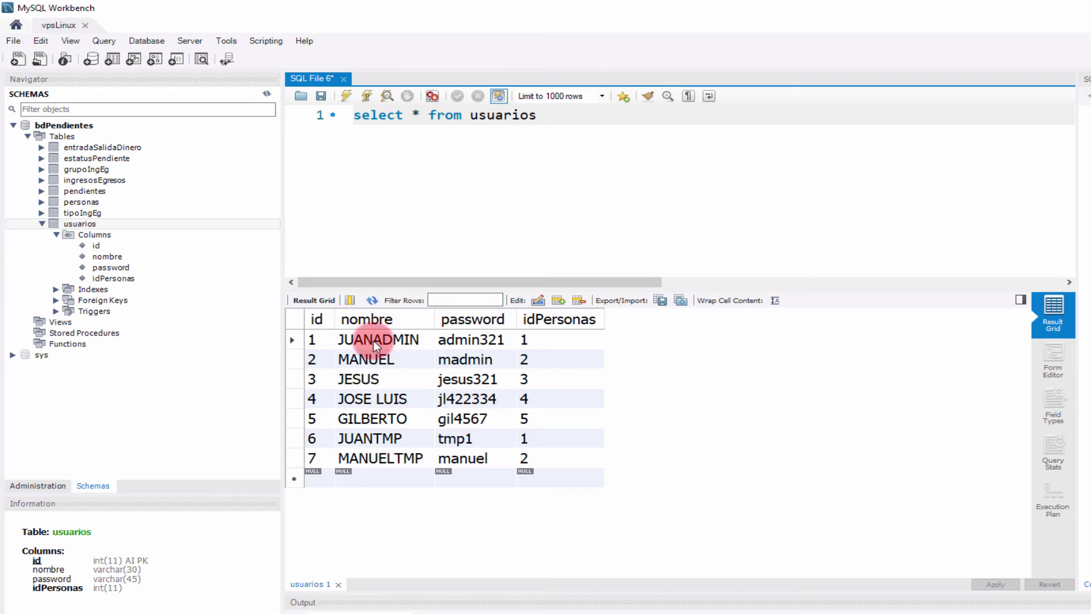
pyautogui.moveTo(322, 340); pyautogui.dragTo(542, 463)
pyautogui.click(560, 458)
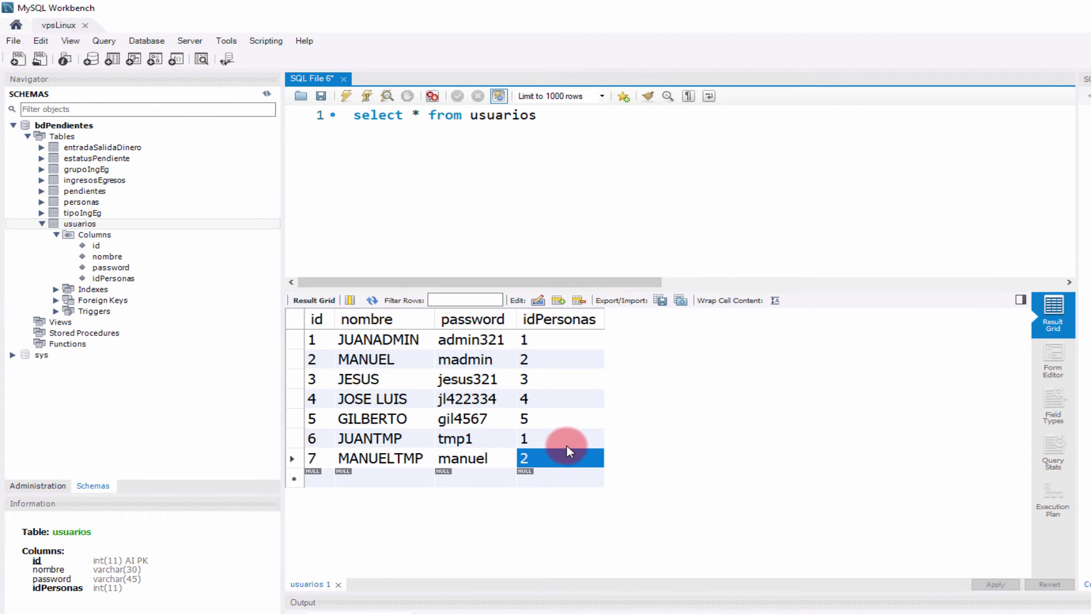
# - Change the queried table to personas, execute "select * from personas" and select all the returned rows
pyautogui.click(556, 114)
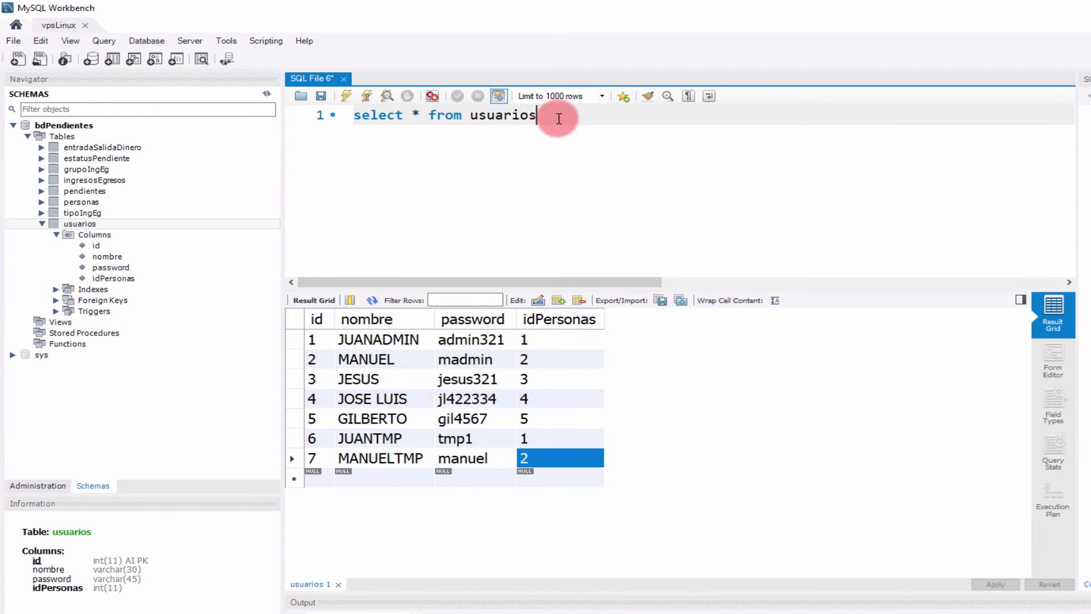
pyautogui.doubleClick(512, 115)
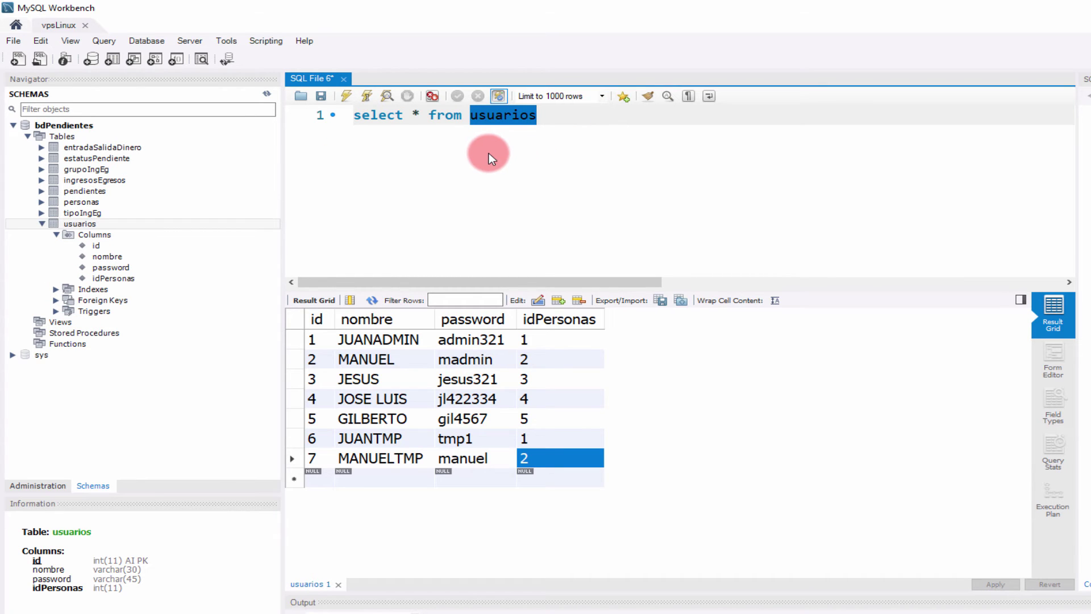
pyautogui.write('personas')
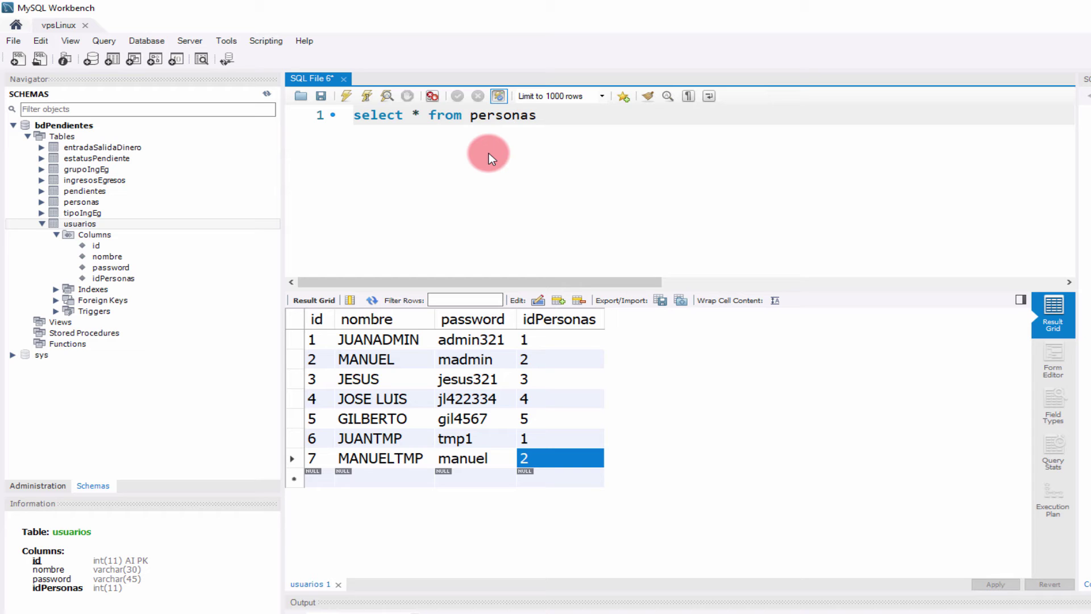
pyautogui.hotkey('ctrl', 'e')
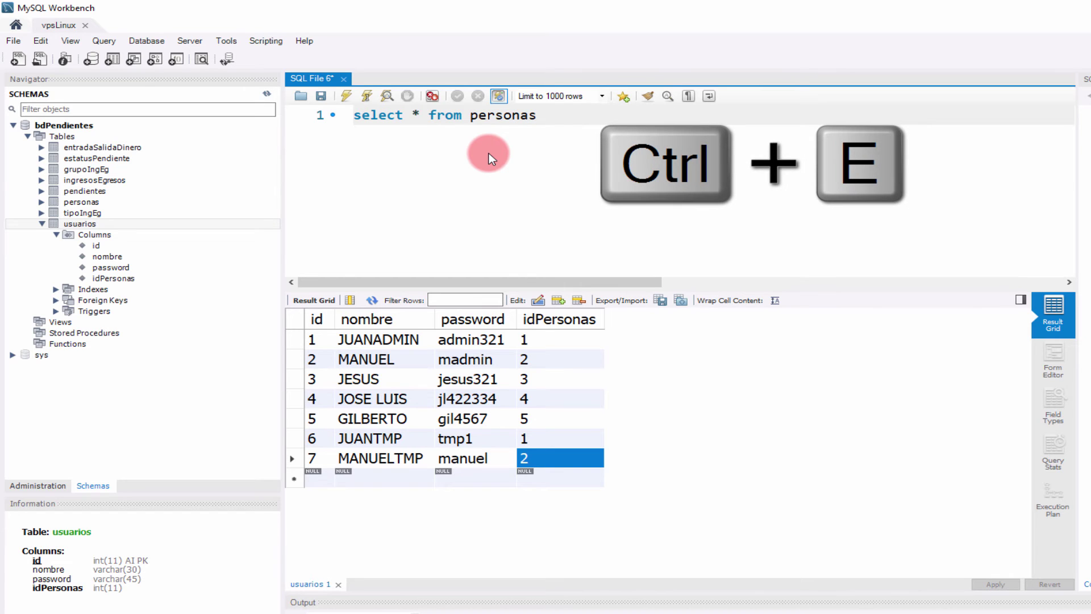
pyautogui.hotkey('ctrl', 'e')
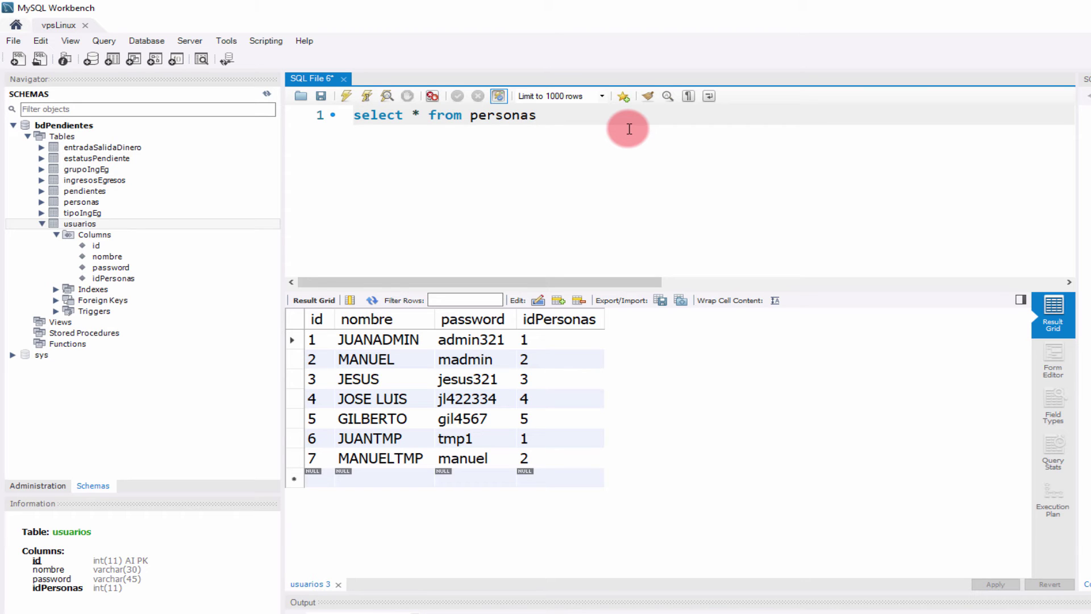
pyautogui.hotkey('ctrl', 'Return')
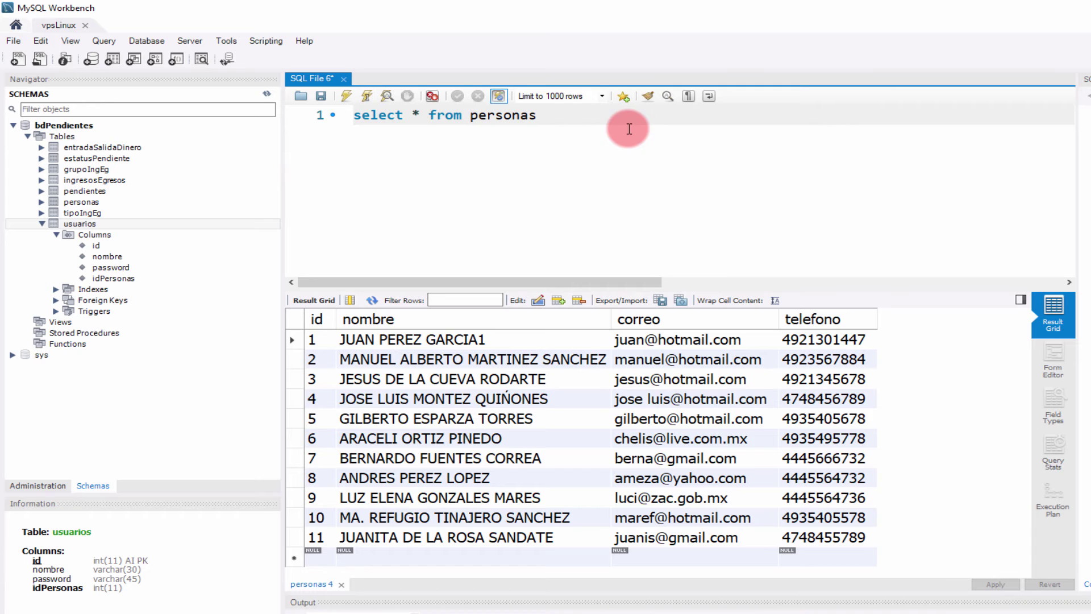
pyautogui.moveTo(312, 339); pyautogui.dragTo(849, 545)
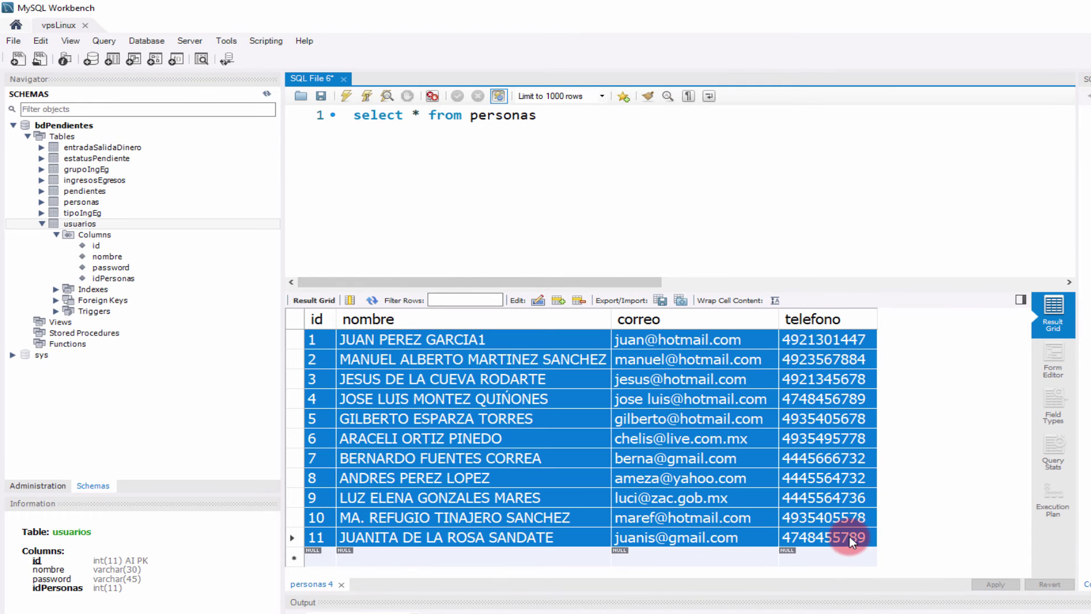
pyautogui.doubleClick(519, 117)
pyautogui.click(399, 130)
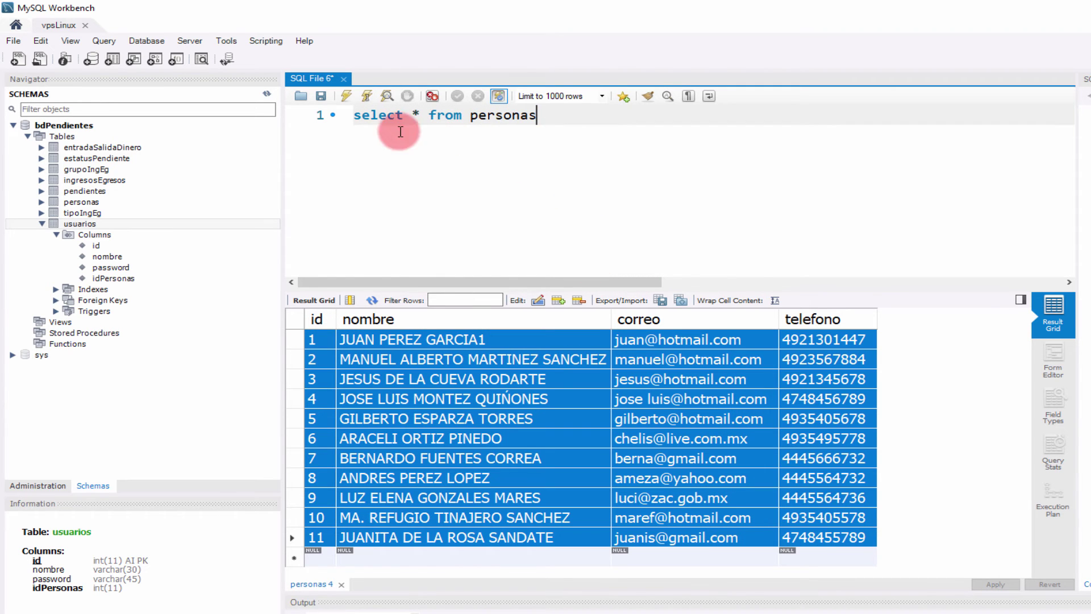
pyautogui.click(18, 60)
pyautogui.click(294, 80)
pyautogui.click(392, 78)
pyautogui.click(412, 79)
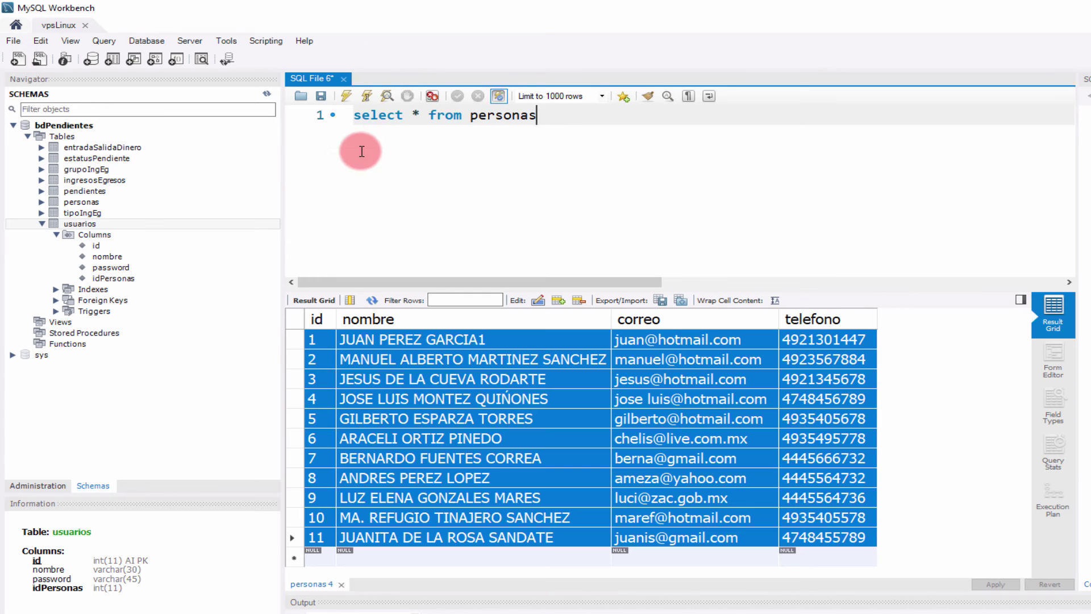
# - Open a new SQL query file, write "select * from usuarios" in it and execute the query
pyautogui.hotkey('ctrl', 't')
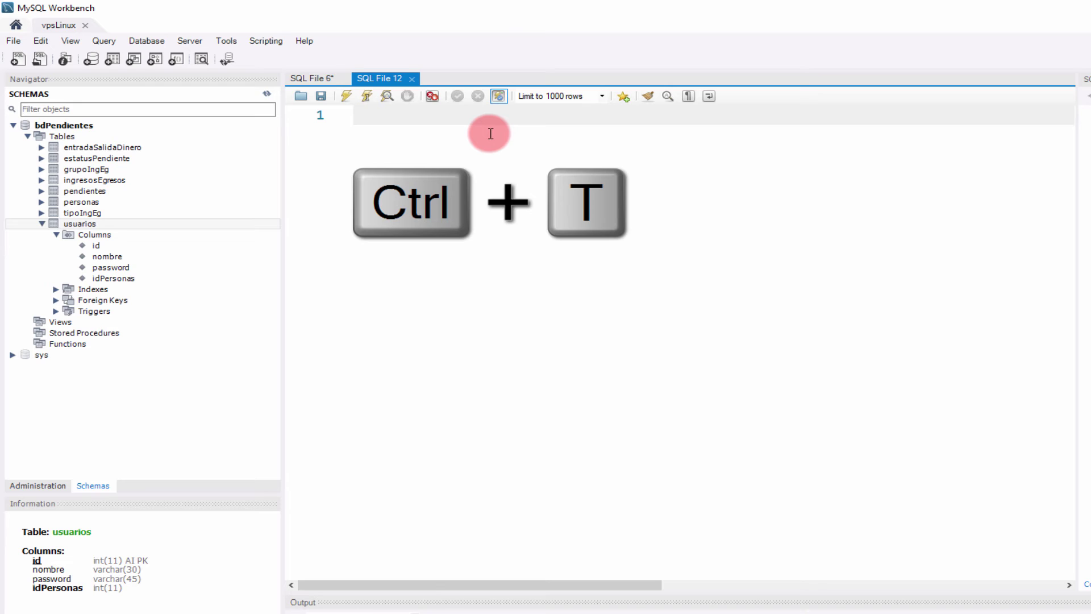
pyautogui.write('select * from')
pyautogui.press('BackSpace')
pyautogui.press('BackSpace')
pyautogui.write('rom usuarios')
pyautogui.hotkey('ctrl', 'Return')
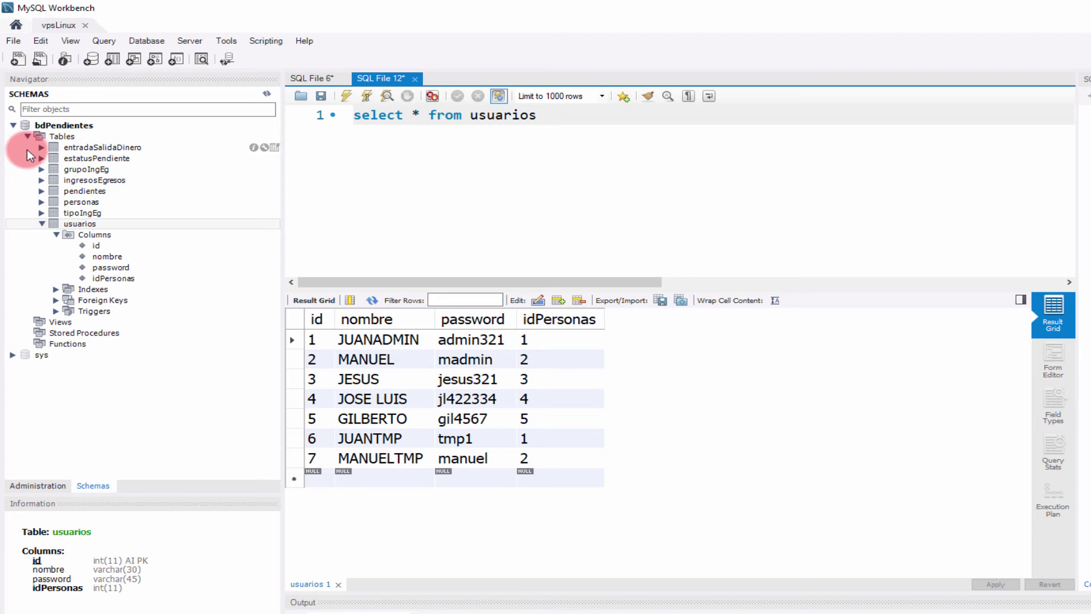
# - Collapse bdPendientes, make sys the default schema and try to execute the usuarios query against it
pyautogui.click(12, 125)
pyautogui.click(62, 127)
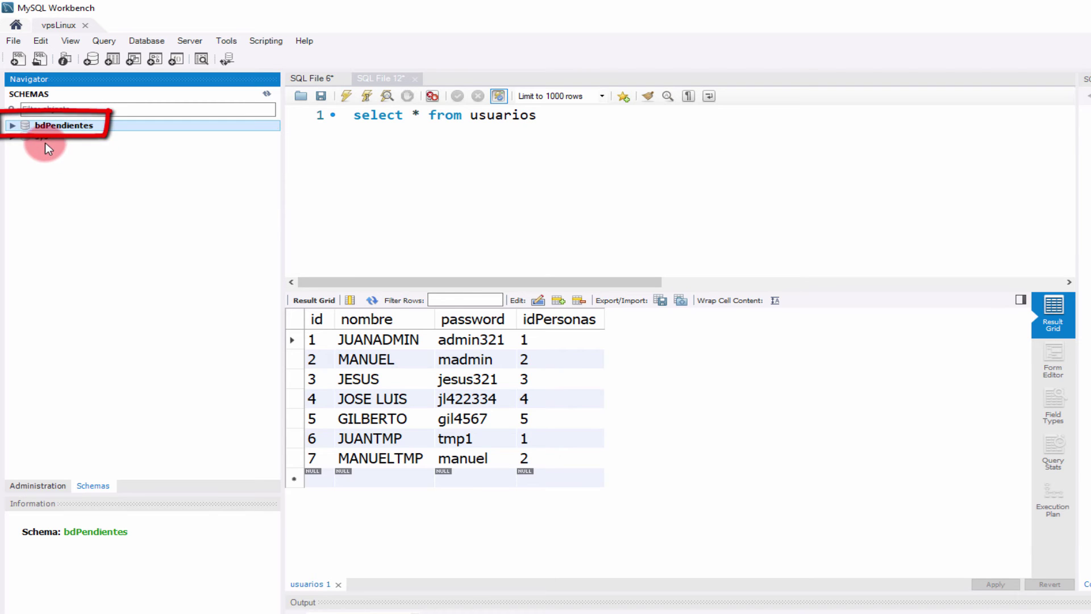
pyautogui.click(46, 137)
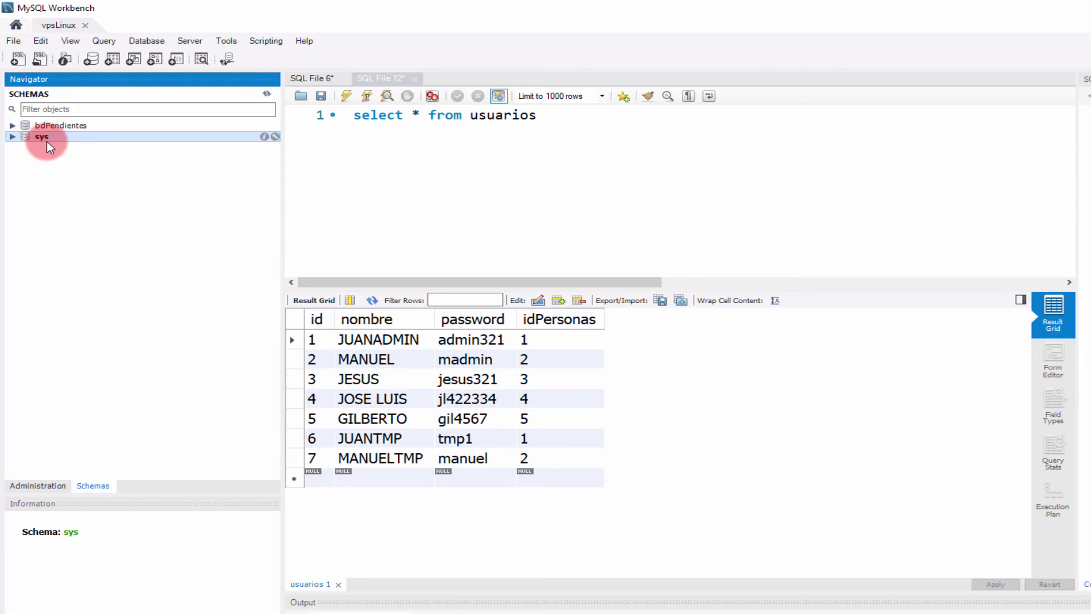
pyautogui.click(463, 165)
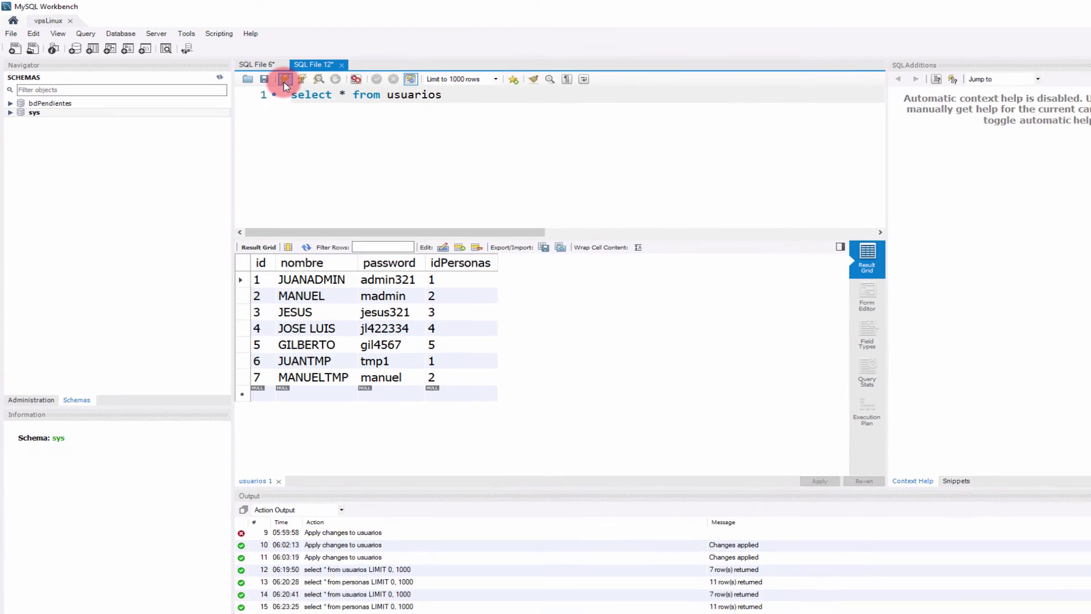
pyautogui.click(285, 80)
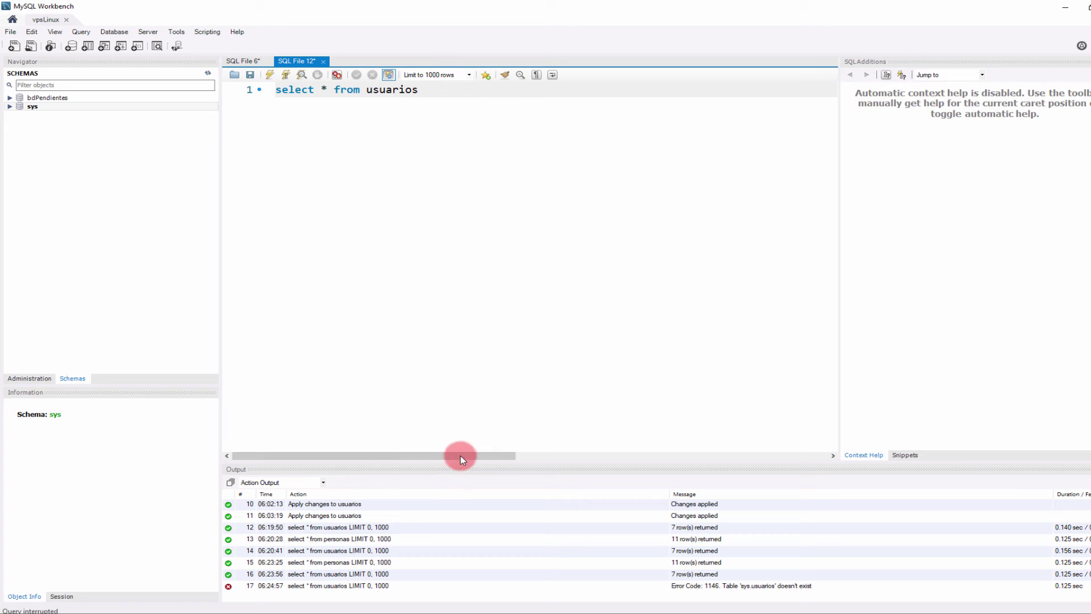
pyautogui.click(745, 587)
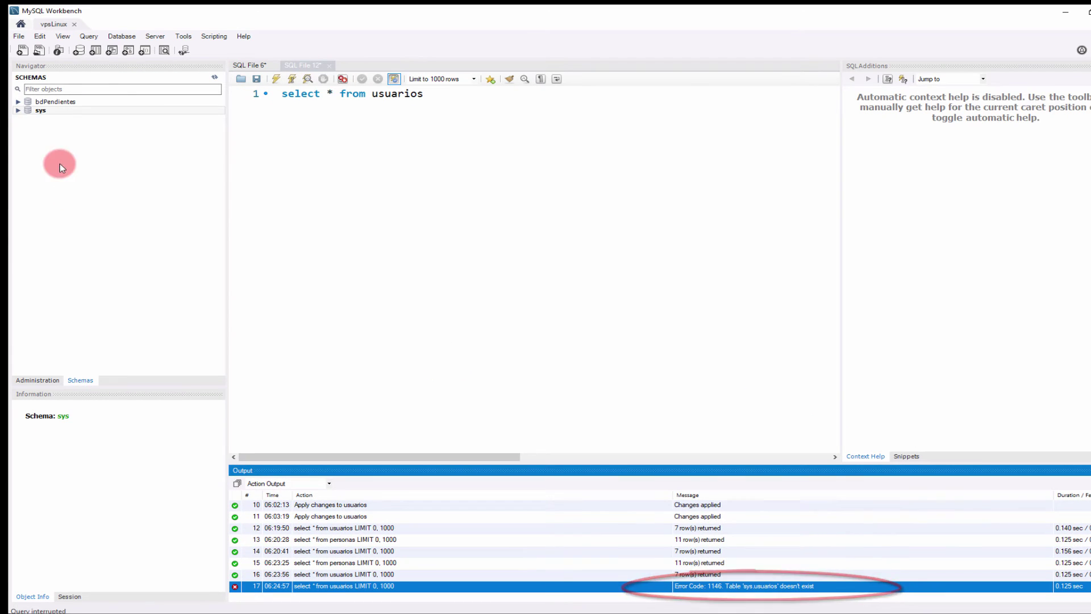
# - Expand the sys schema to check its tables for the queried usuarios table, and collapse it again
pyautogui.click(17, 111)
pyautogui.click(30, 118)
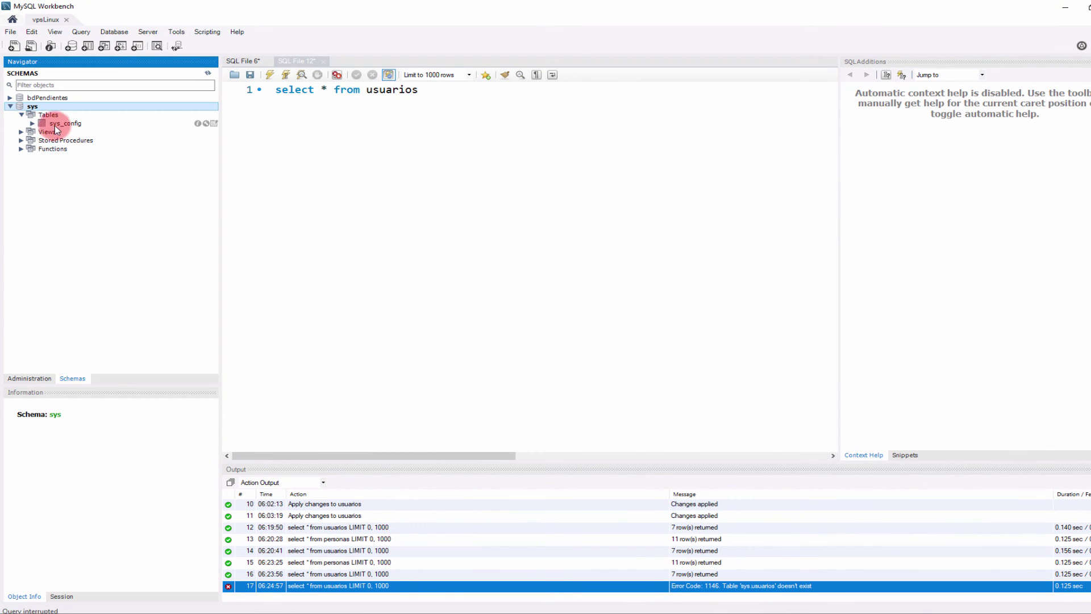
pyautogui.click(398, 89)
pyautogui.doubleClick(399, 89)
pyautogui.click(10, 107)
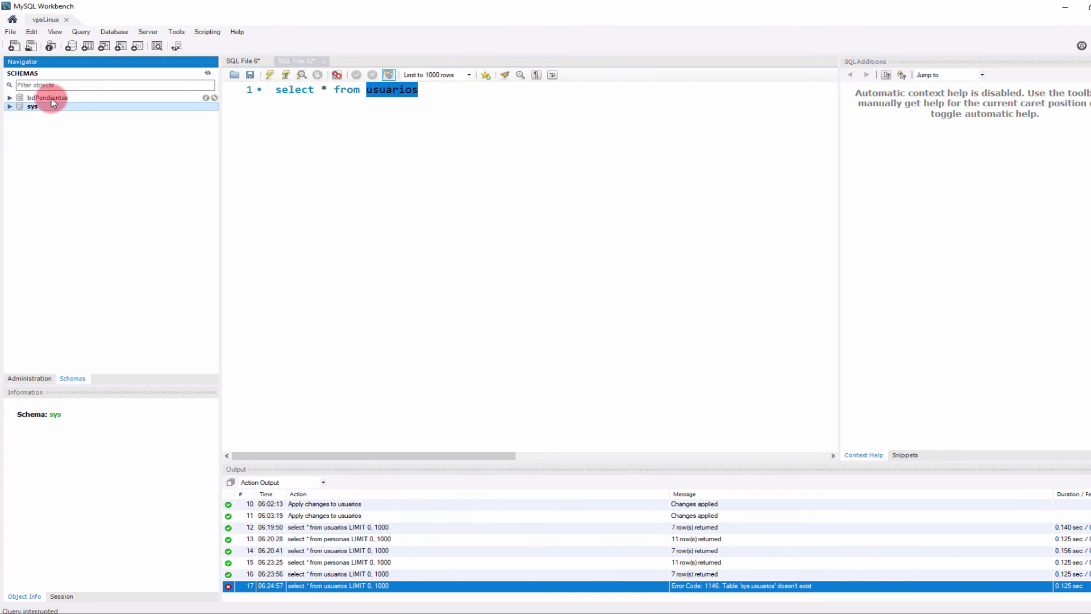
# - Make bdPendientes the default schema again, execute the usuarios query and select all the returned rows
pyautogui.click(54, 98)
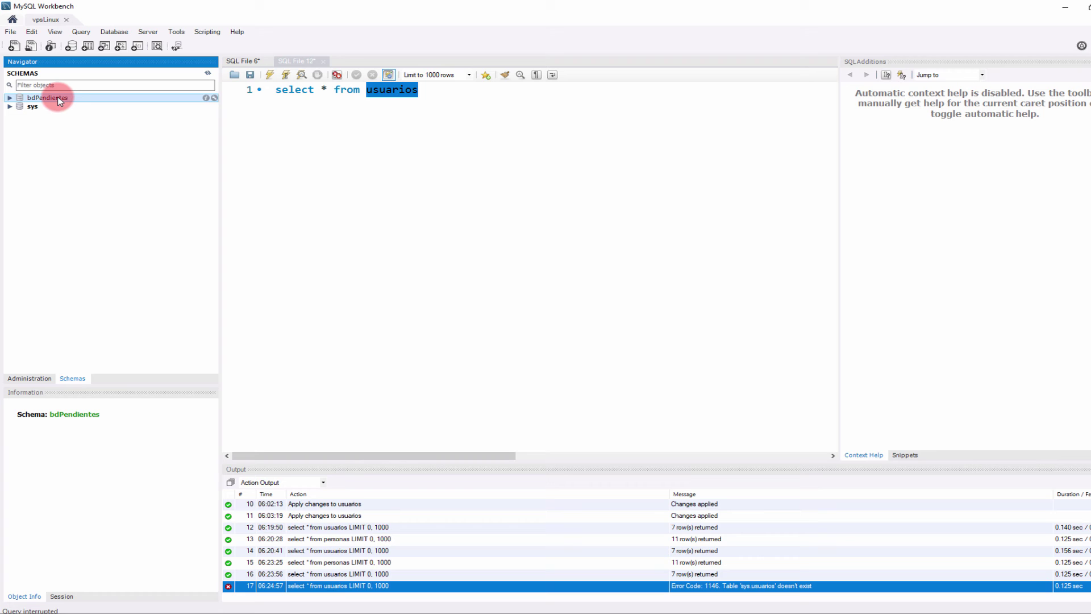
pyautogui.doubleClick(56, 97)
pyautogui.click(341, 155)
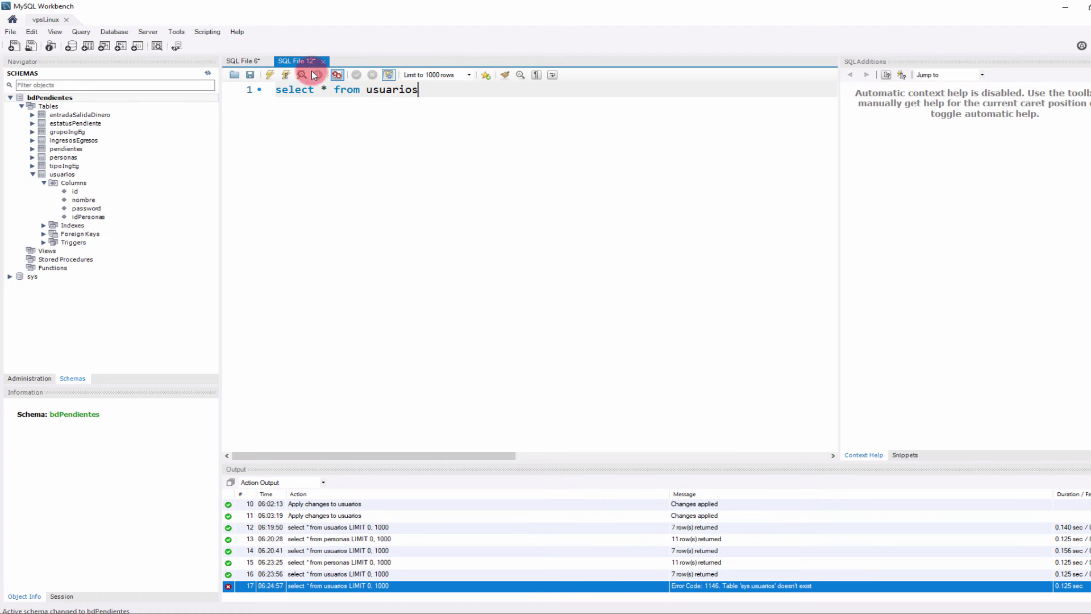
pyautogui.click(270, 75)
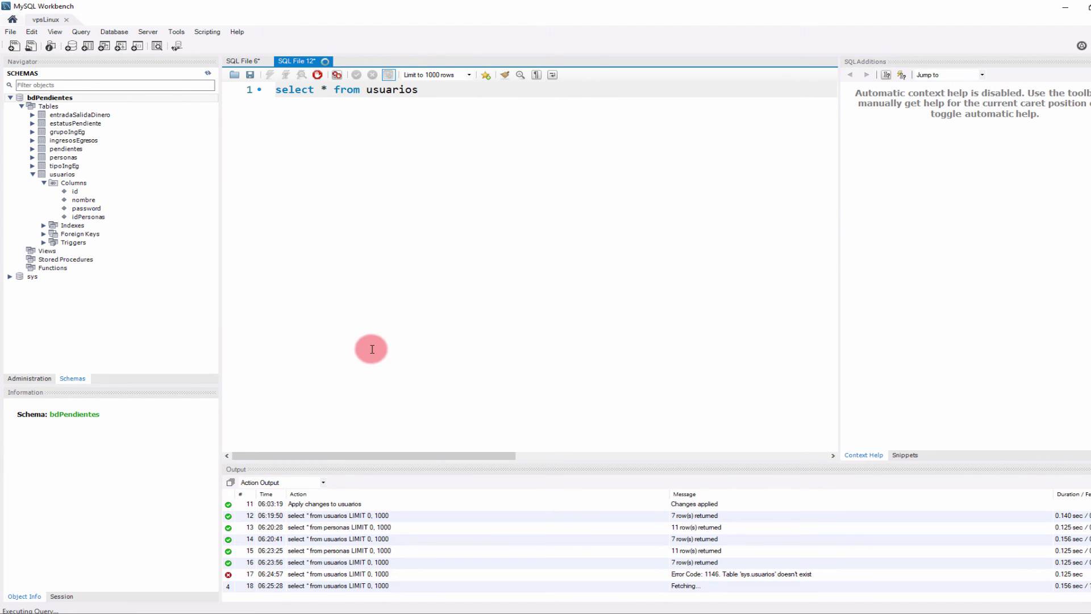
pyautogui.moveTo(243, 264); pyautogui.dragTo(416, 359)
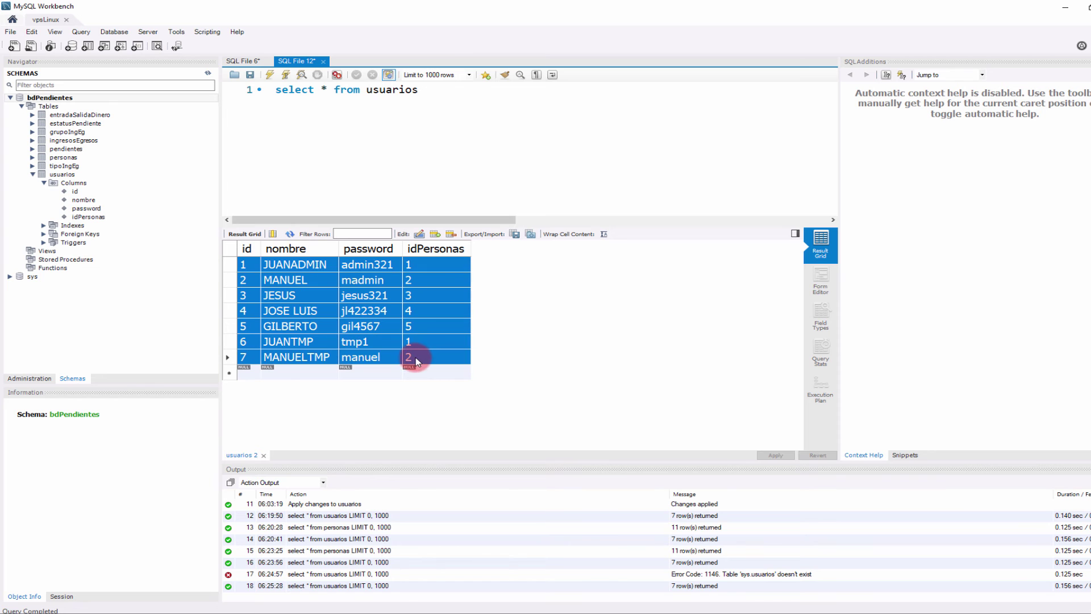
# - Collapse the usuarios table and the whole bdPendientes schema in the schema tree
pyautogui.click(33, 174)
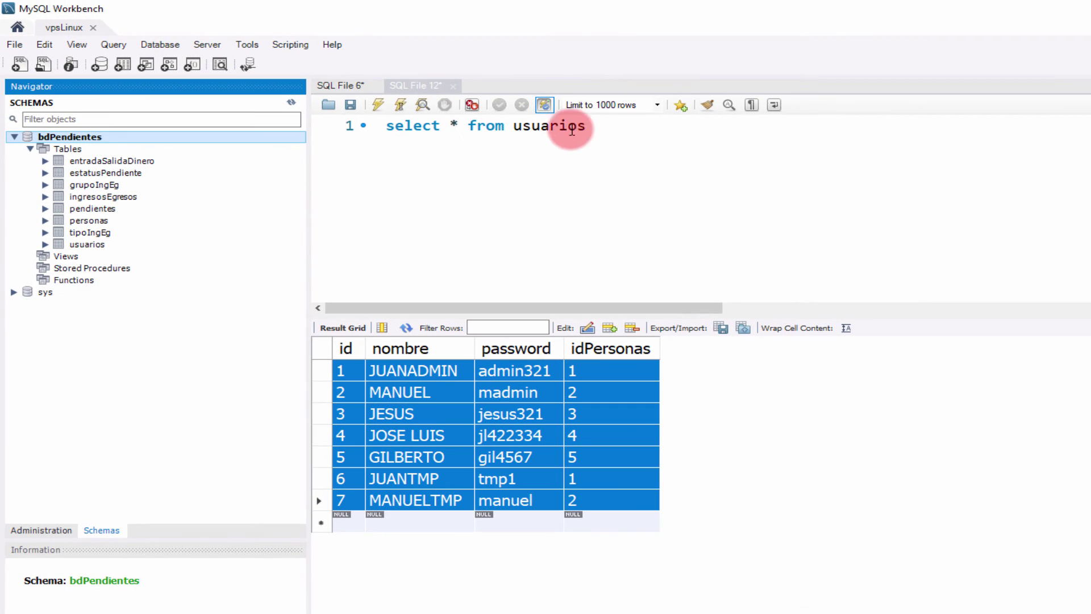
pyautogui.click(82, 244)
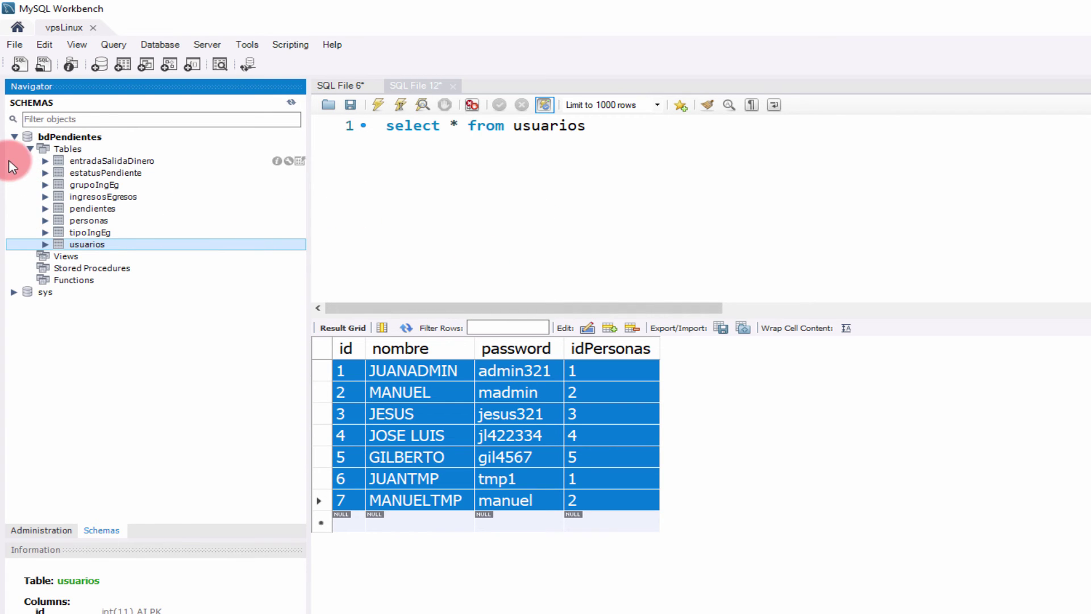
pyautogui.click(14, 137)
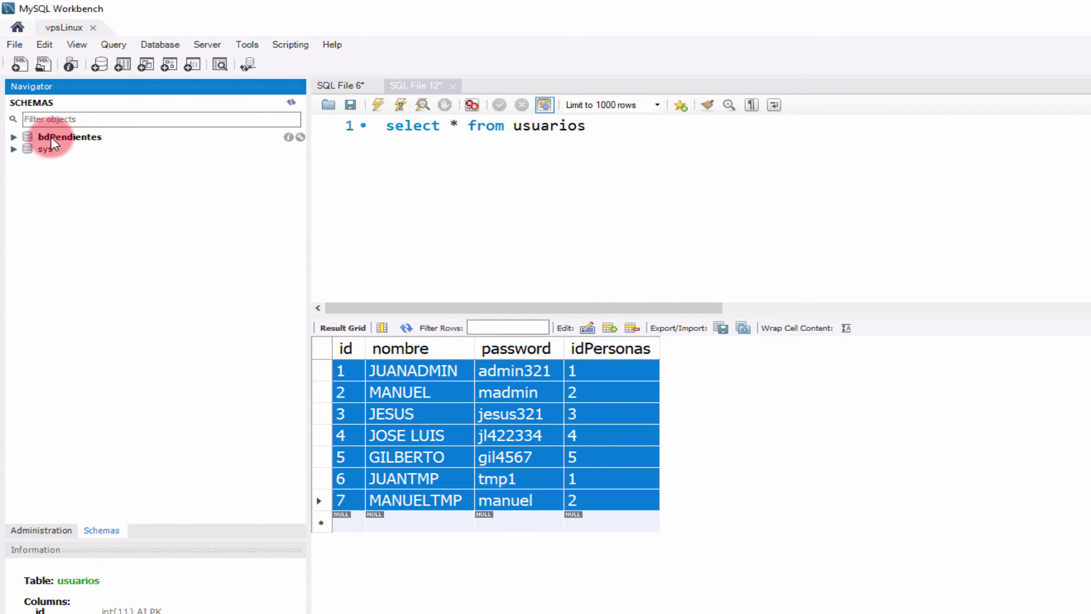
# - End the usuarios query with a semicolon, add "select * from personas;" two lines below and execute both statements
pyautogui.click(423, 183)
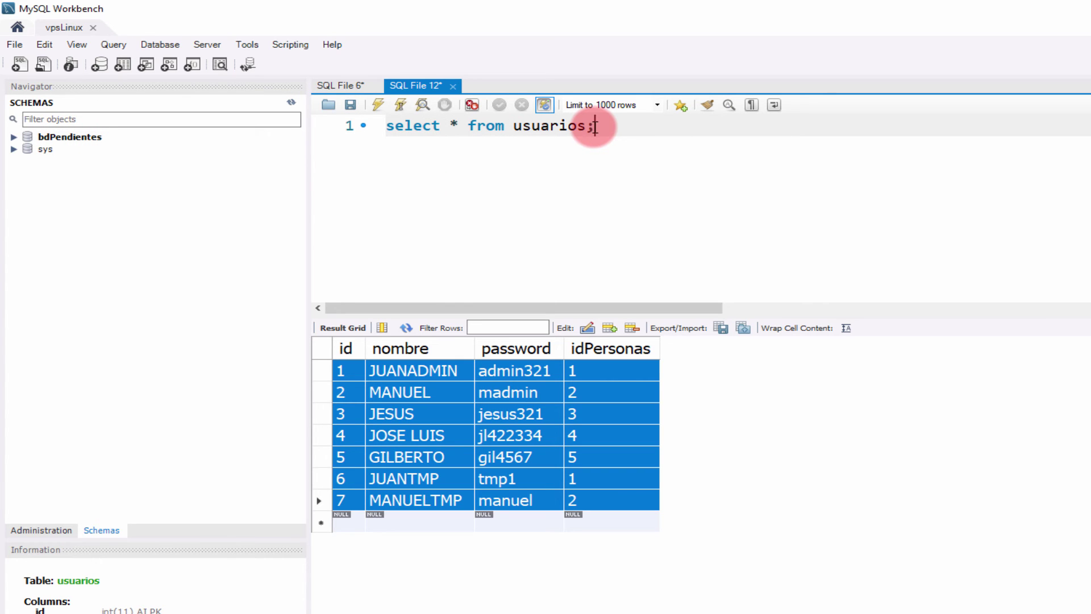
pyautogui.press('Return')
pyautogui.press('Return')
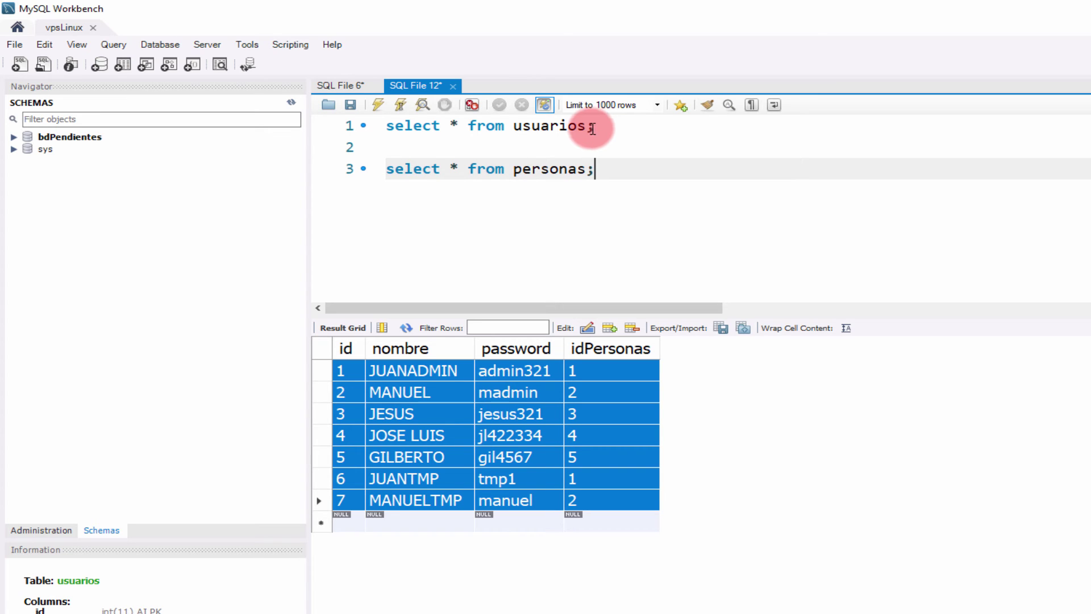
pyautogui.click(377, 107)
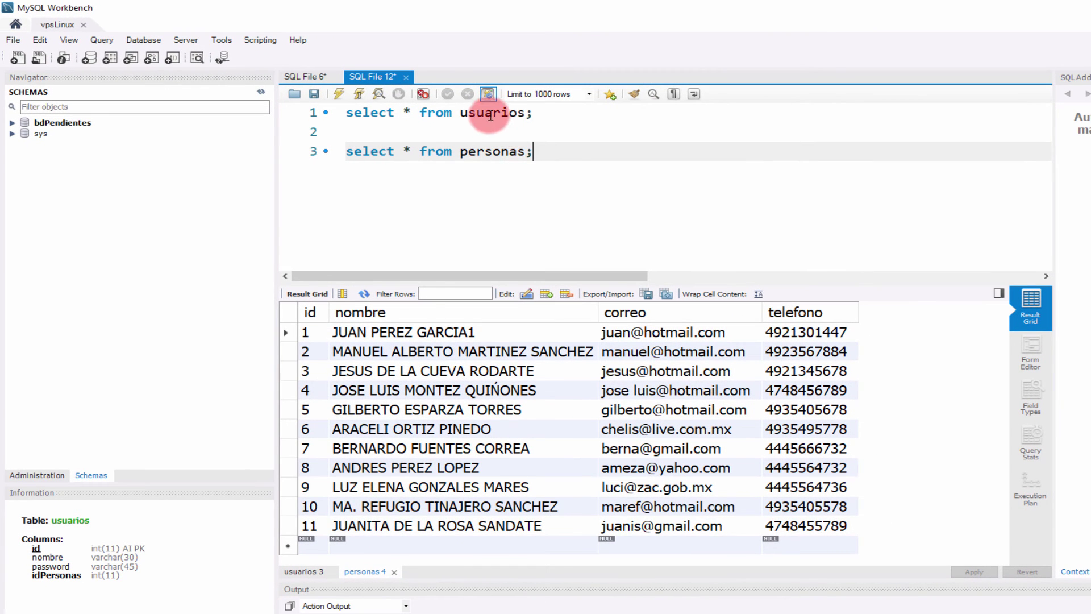
# - Compare the two statements with the results, selecting all the personas rows and highlighting the personas statement
pyautogui.tripleClick(493, 112)
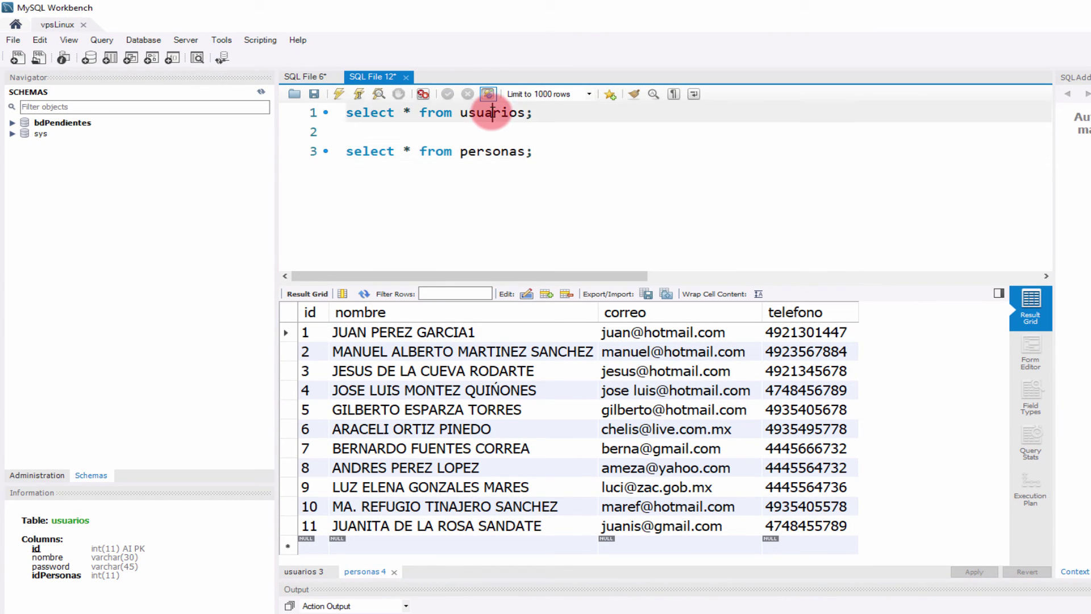
pyautogui.click(485, 150)
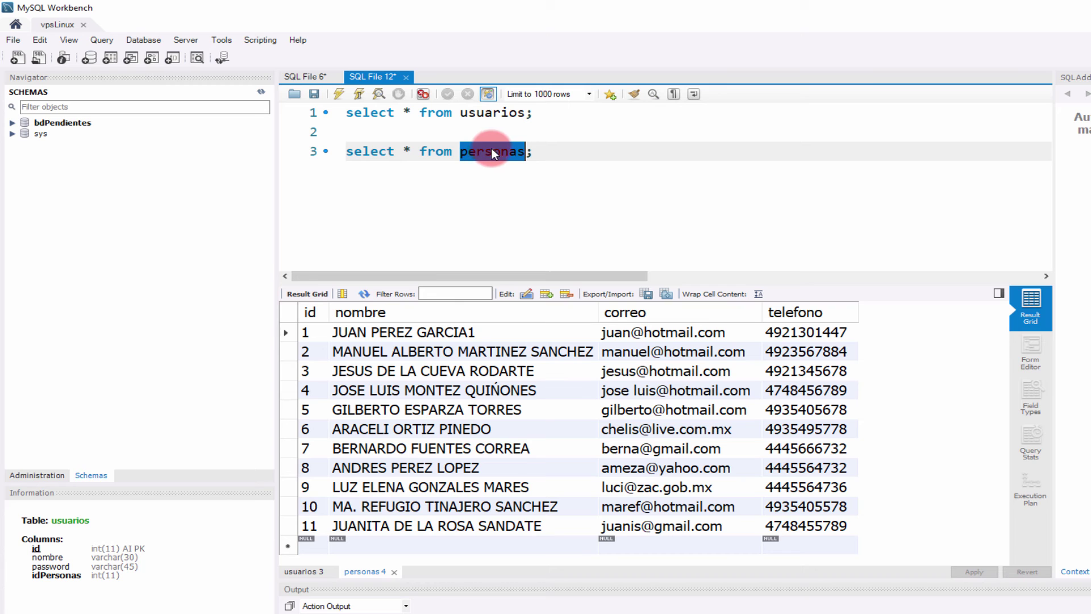
pyautogui.click(492, 152)
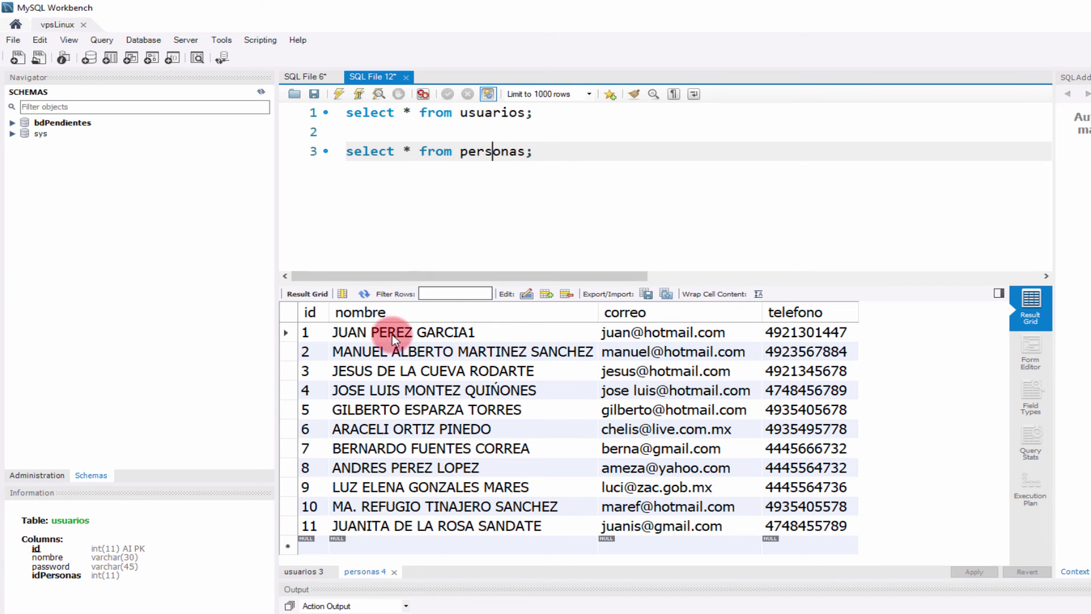
pyautogui.moveTo(310, 333)
pyautogui.mouseDown()
pyautogui.moveTo(780, 353)
pyautogui.moveTo(803, 540)
pyautogui.mouseUp()
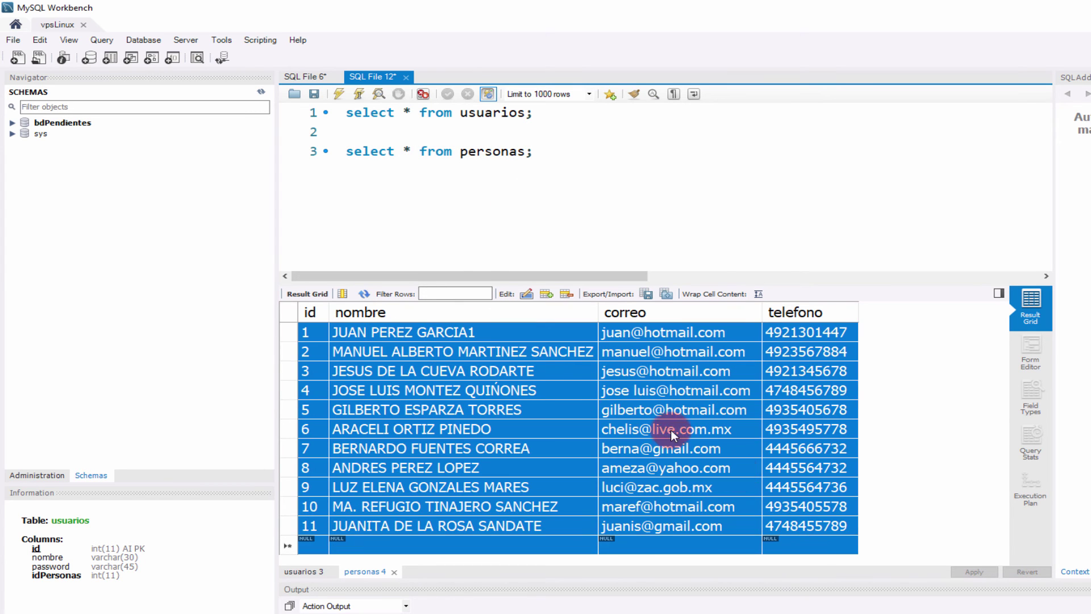
pyautogui.moveTo(565, 158); pyautogui.dragTo(346, 151)
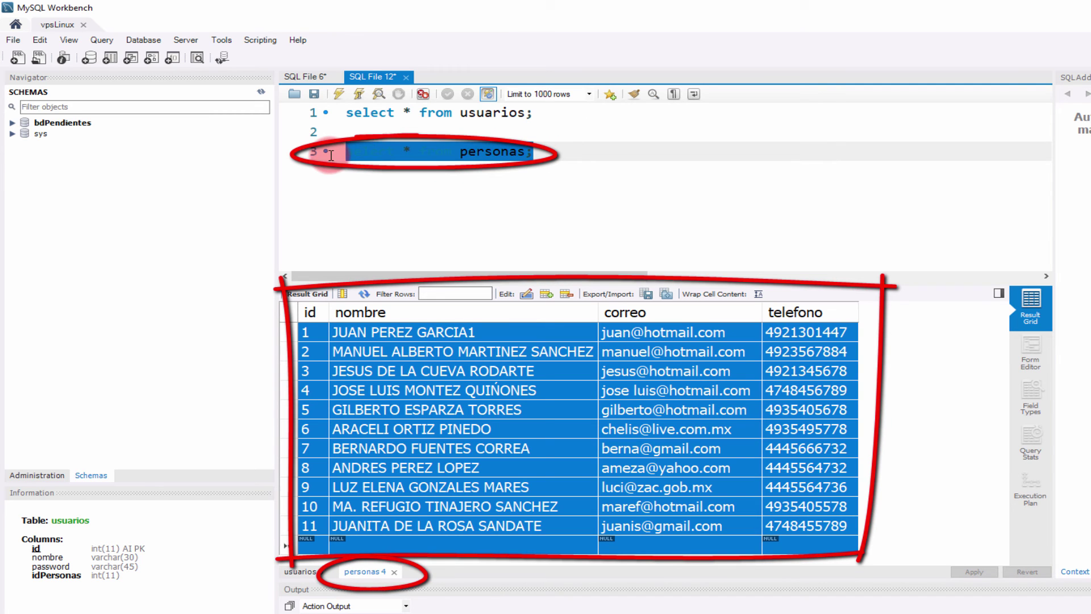
pyautogui.click(477, 154)
# - Execute only the "select * from usuarios;" statement and select the returned usuarios rows
pyautogui.click(508, 113)
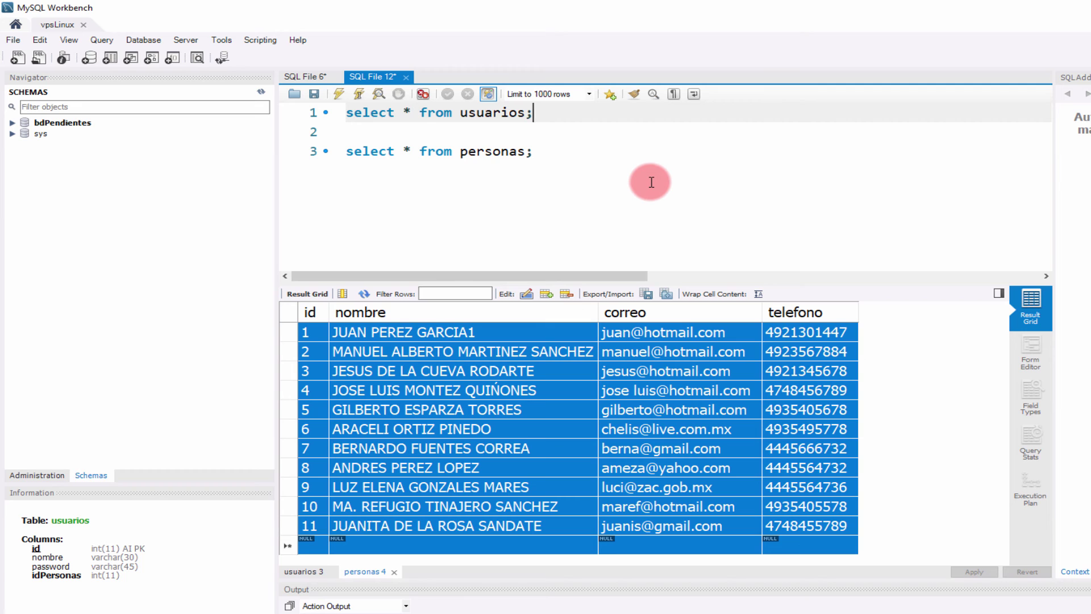
pyautogui.hotkey('ctrl', 'Return')
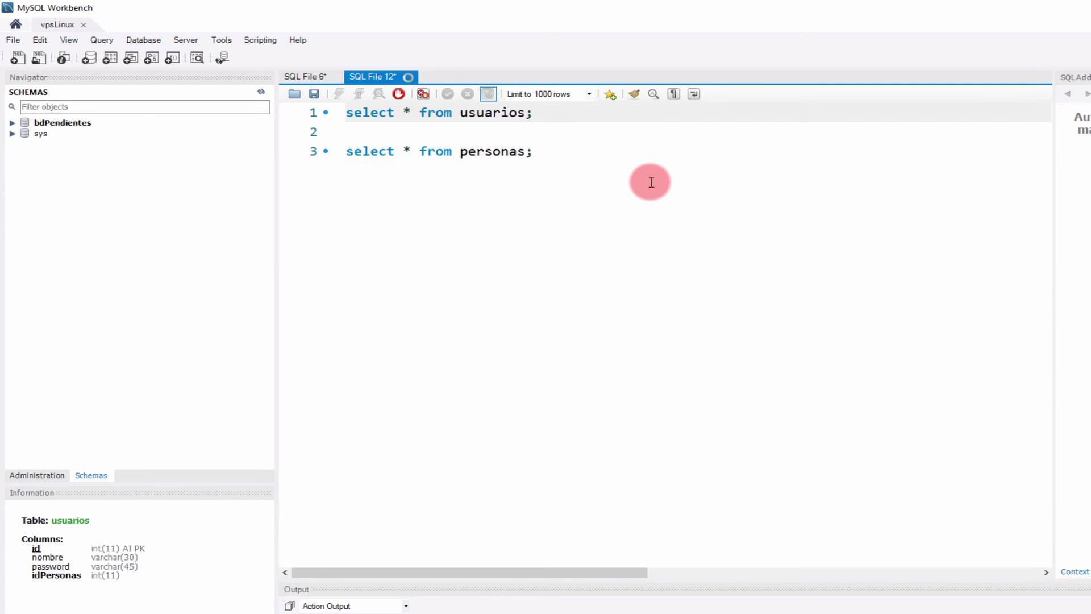
pyautogui.moveTo(349, 336); pyautogui.dragTo(535, 448)
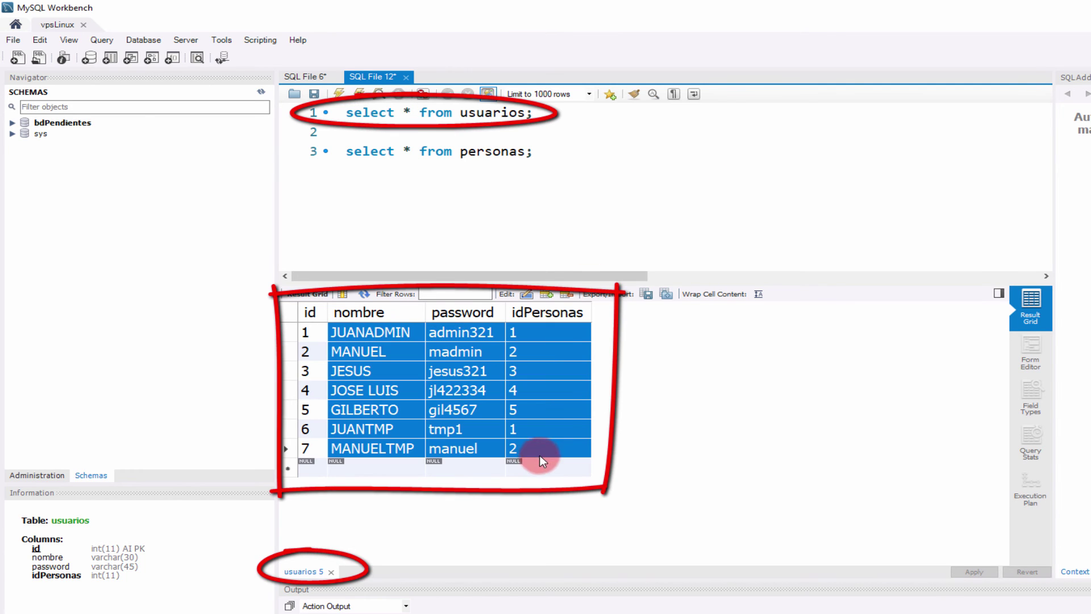
pyautogui.click(510, 113)
# - Execute only the "select * from personas;" statement and select a name in the returned rows
pyautogui.click(701, 203)
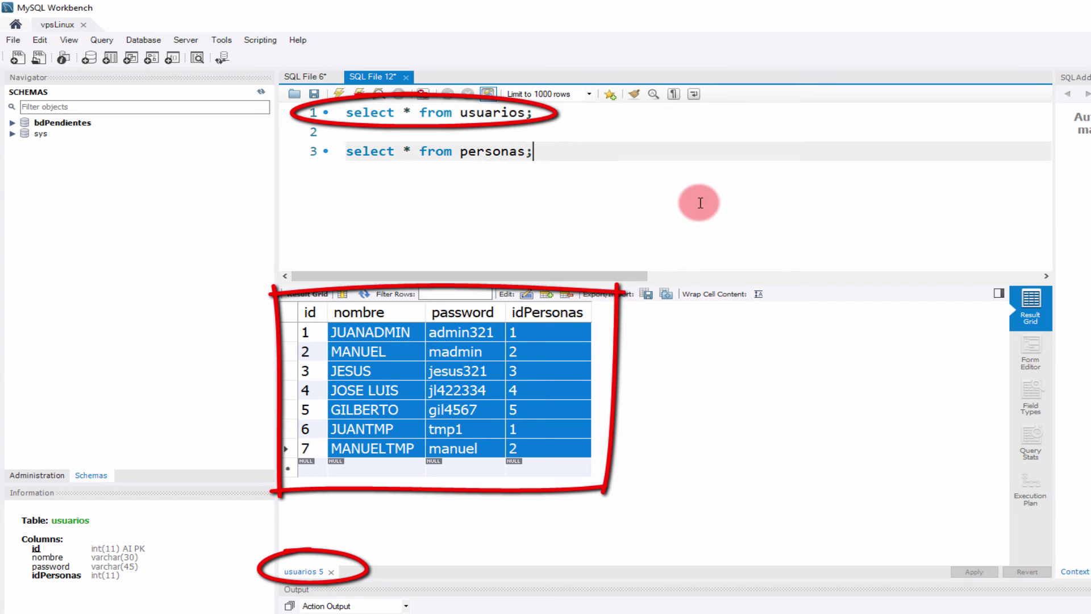
pyautogui.hotkey('ctrl', 'Return')
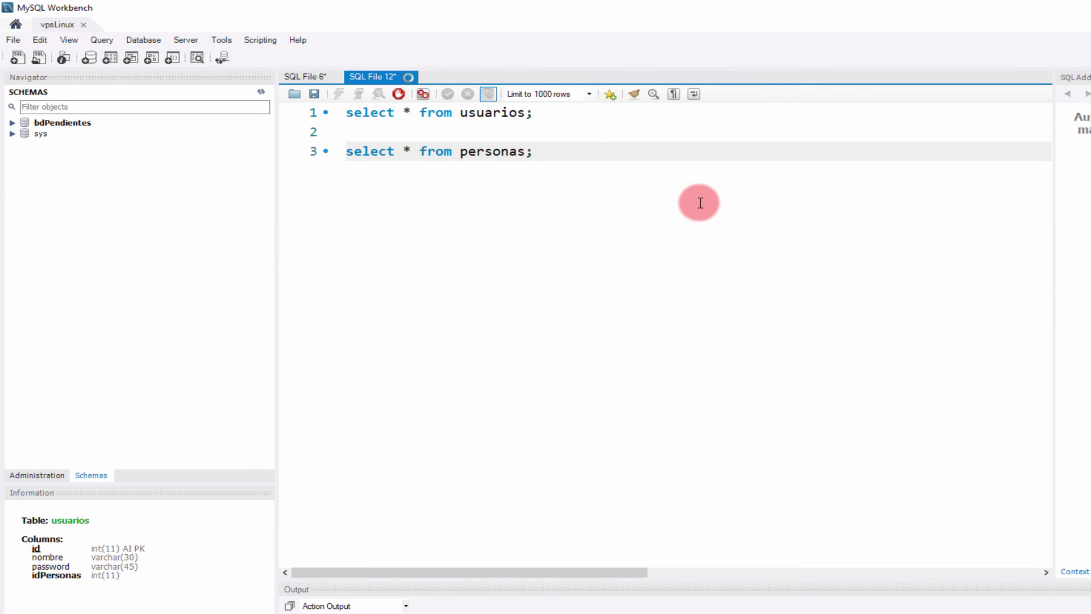
pyautogui.click(458, 472)
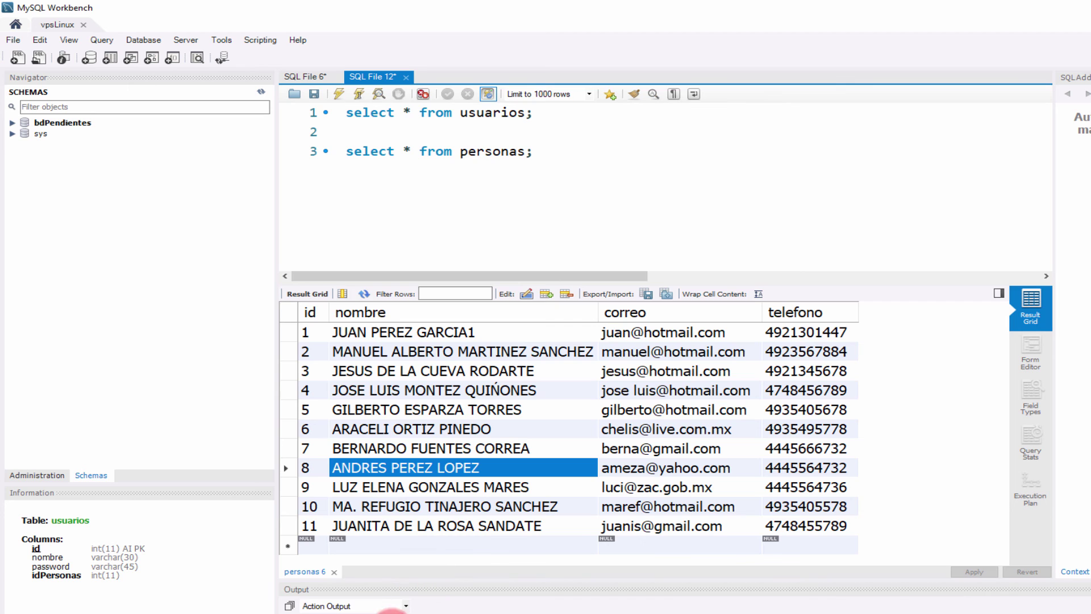
# - Execute only the "select * from usuarios;" statement in SQL File 12 and widen the row-header column of its result grid
pyautogui.tripleClick(390, 112)
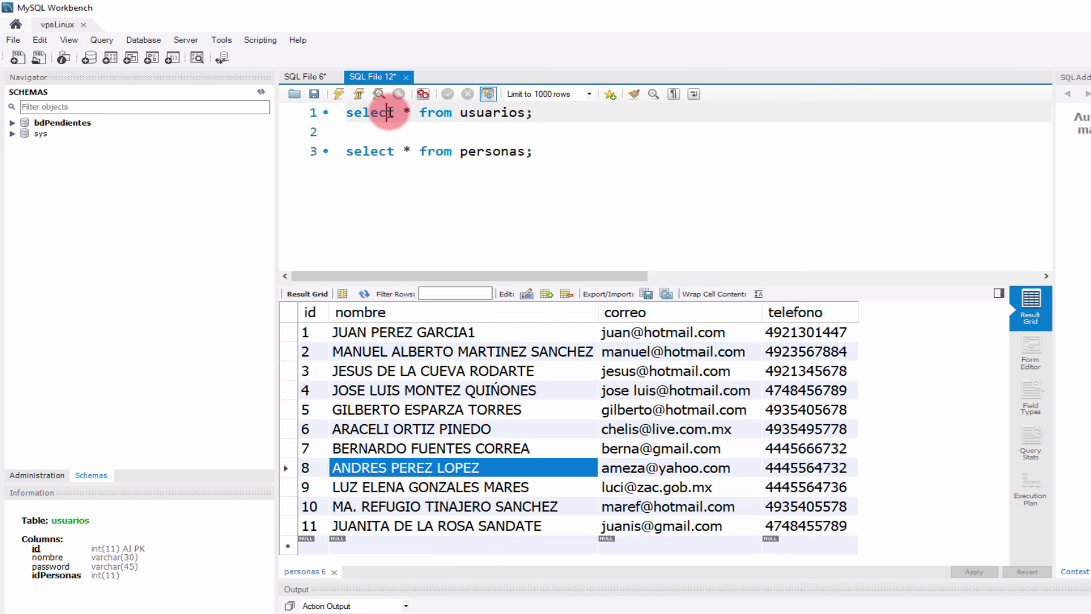
pyautogui.click(571, 112)
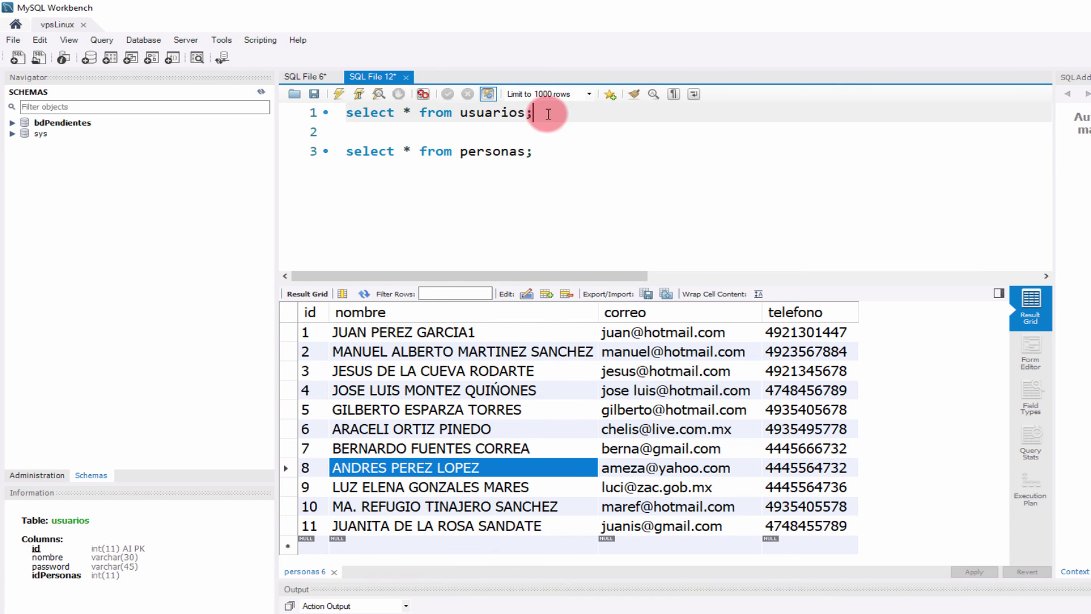
pyautogui.click(363, 95)
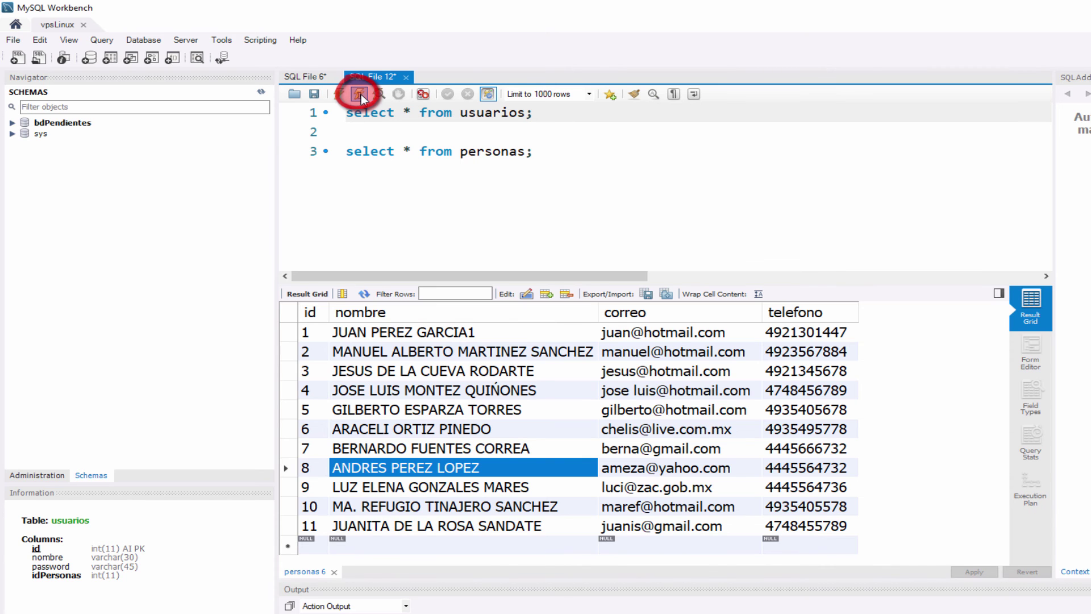
pyautogui.click(359, 94)
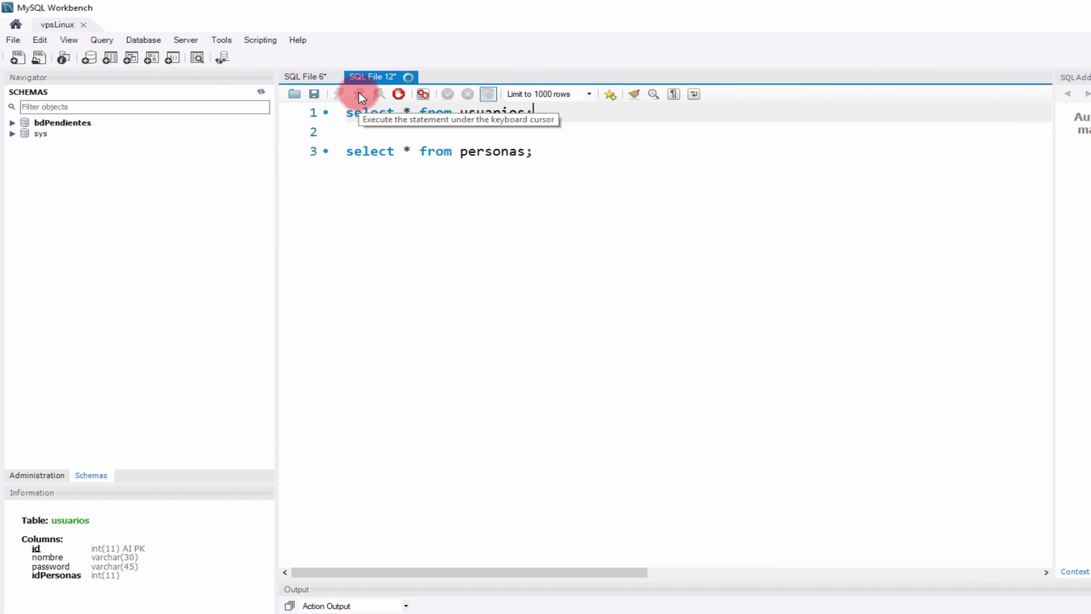
pyautogui.moveTo(298, 332); pyautogui.dragTo(330, 311)
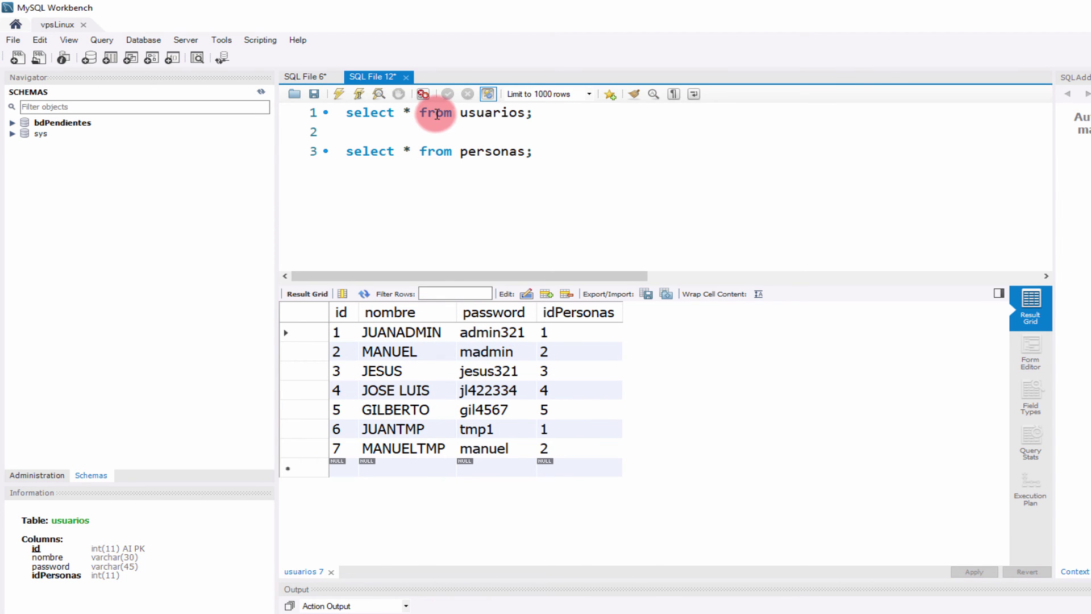
# - Return to the SQL File 6 query and execute its usuarios and personas statements together
pyautogui.click(305, 76)
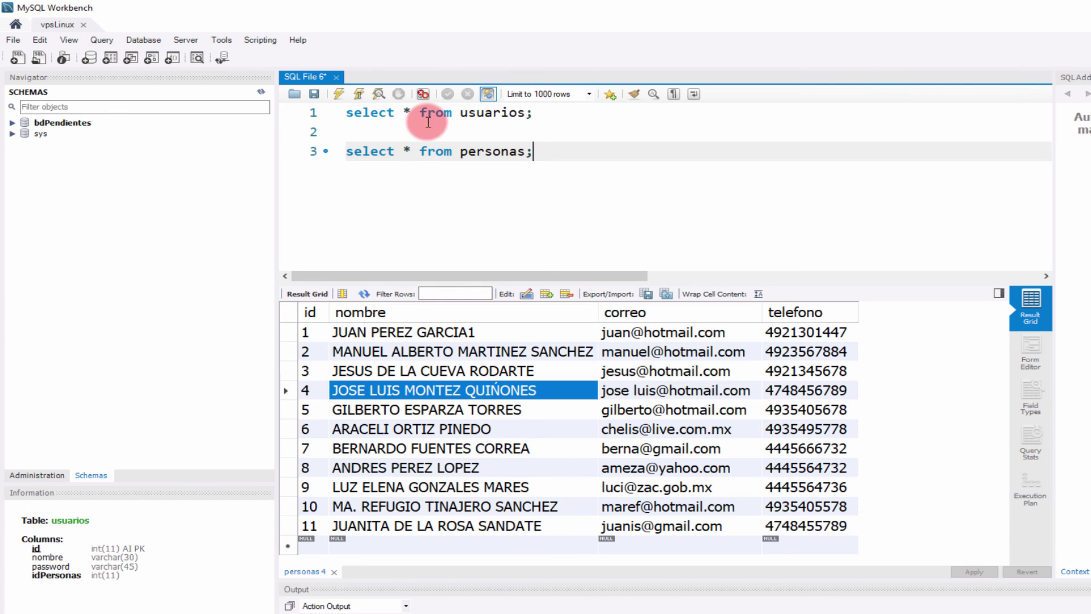
pyautogui.click(476, 113)
pyautogui.click(480, 149)
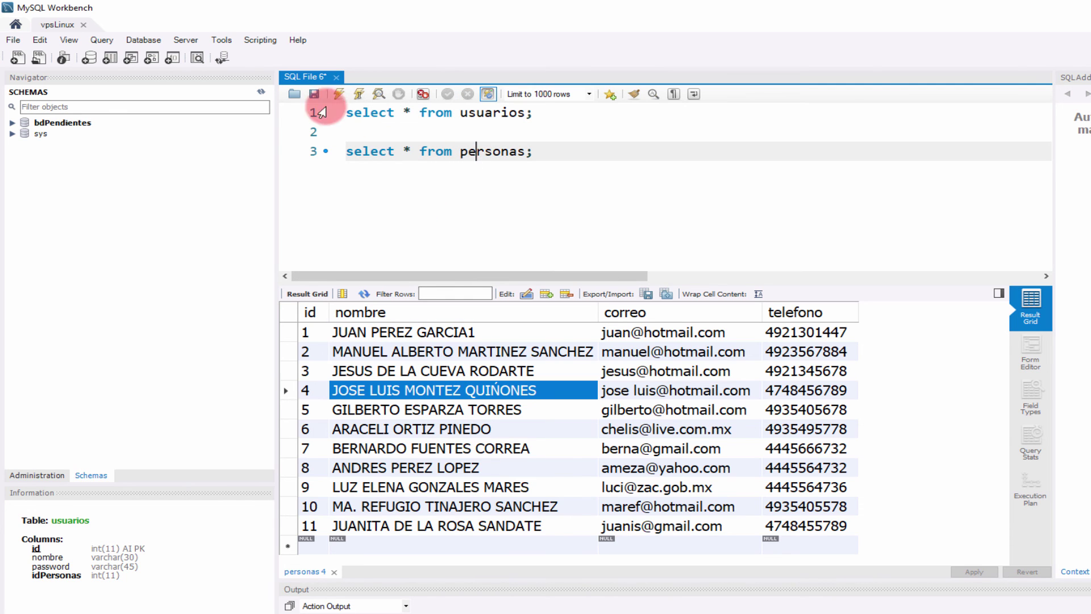
pyautogui.click(340, 94)
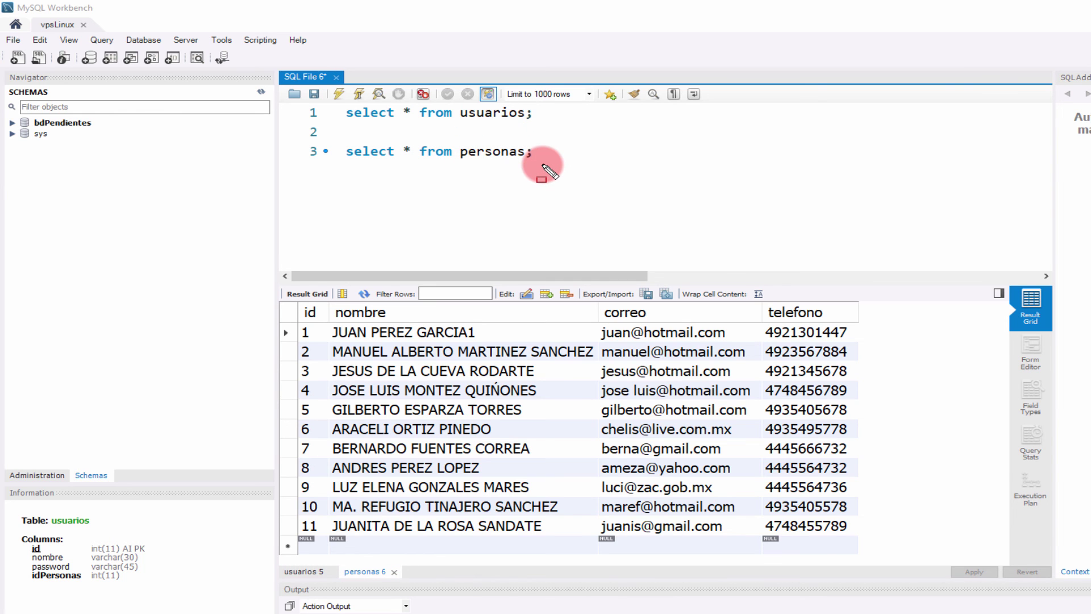
# - Compare the usuarios and personas results with their statements, highlighting the usuarios rows and each statement
pyautogui.click(305, 570)
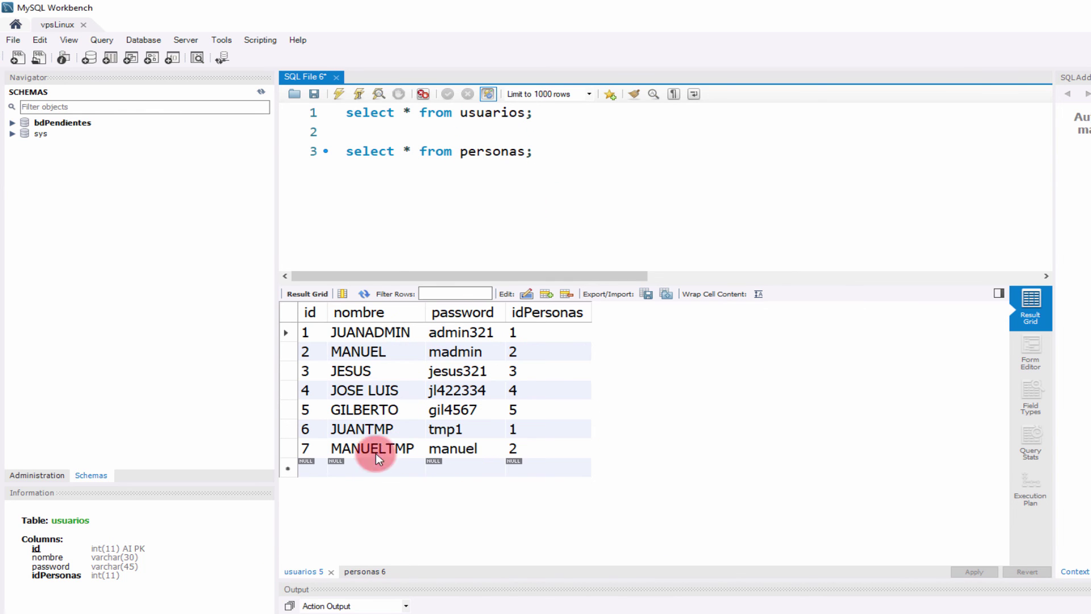
pyautogui.moveTo(343, 329); pyautogui.dragTo(507, 447)
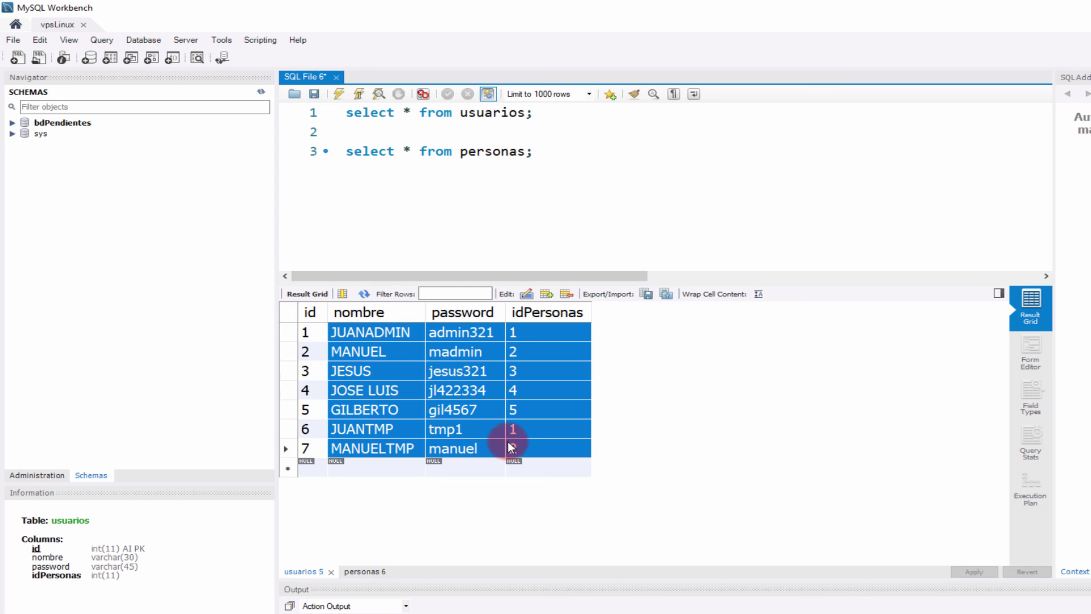
pyautogui.tripleClick(478, 113)
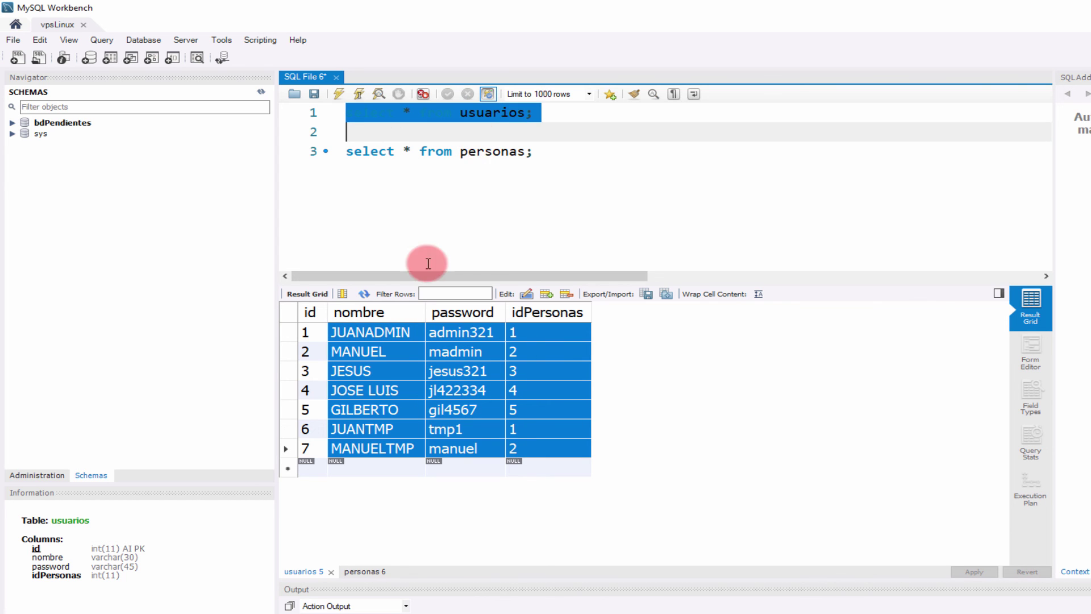
pyautogui.tripleClick(467, 151)
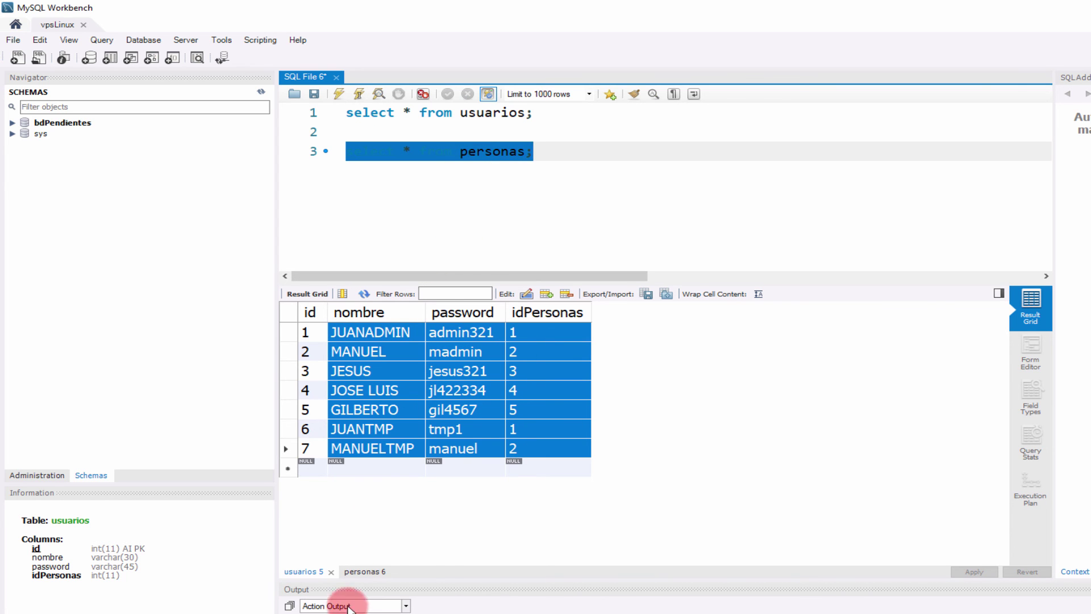
pyautogui.click(362, 571)
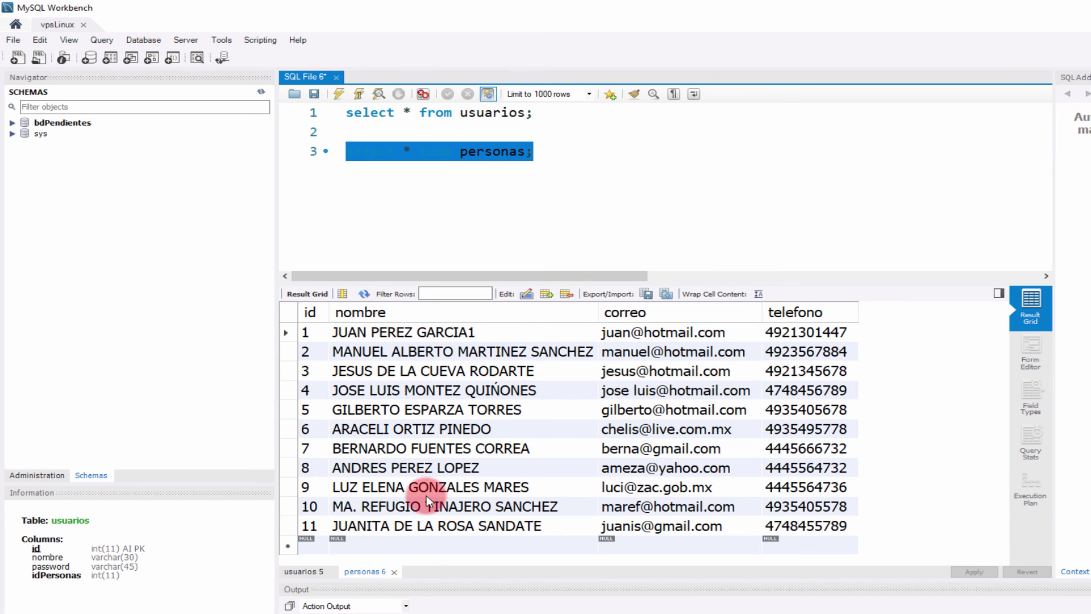
pyautogui.click(438, 226)
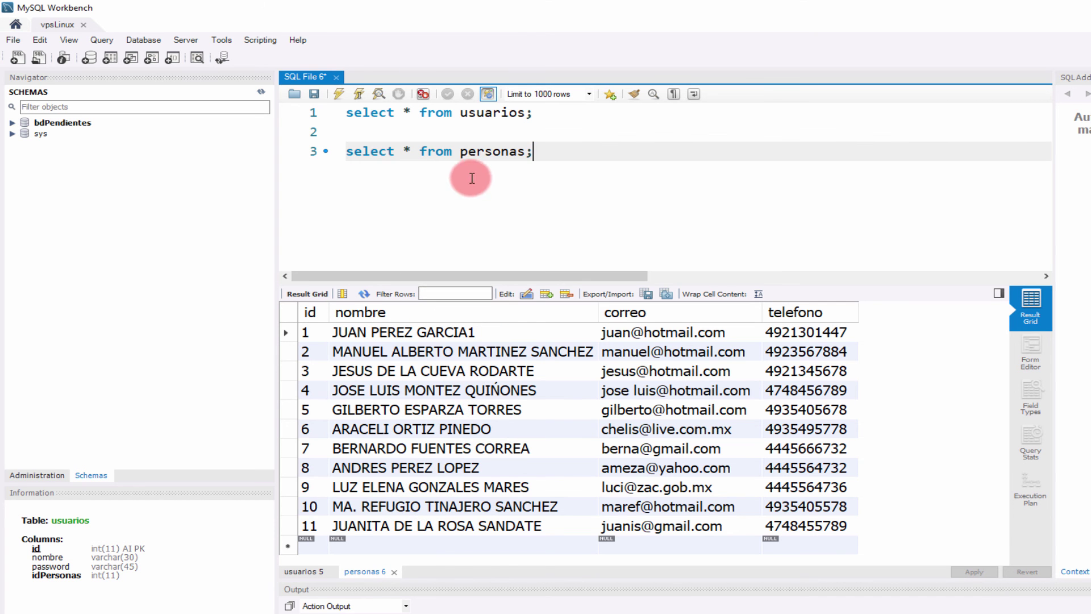
# - Examine the syntax of the first SELECT statement and highlight its table name usuarios
pyautogui.doubleClick(366, 112)
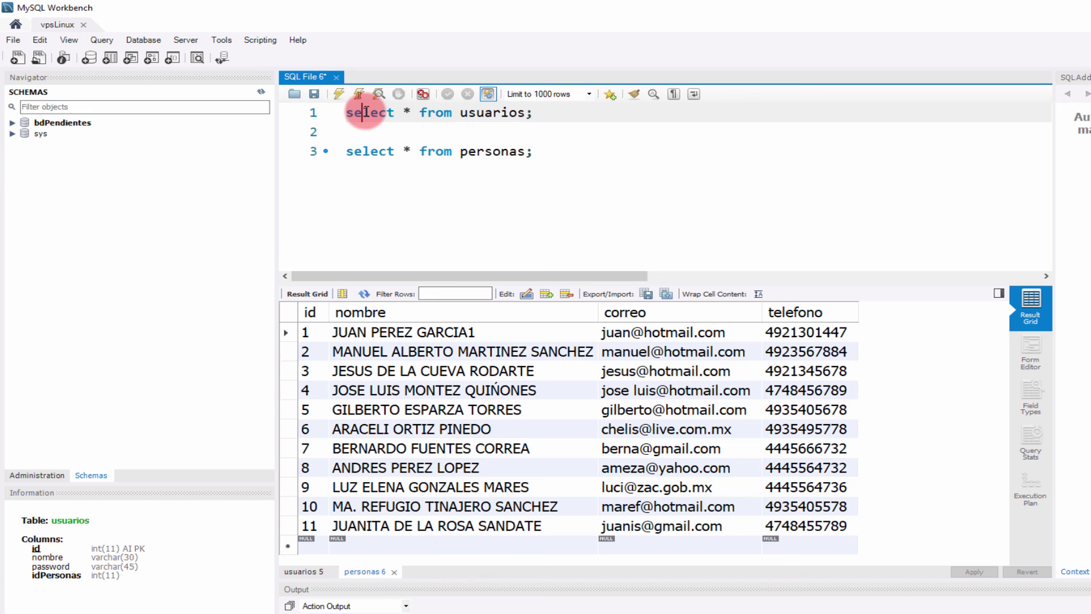
pyautogui.click(390, 114)
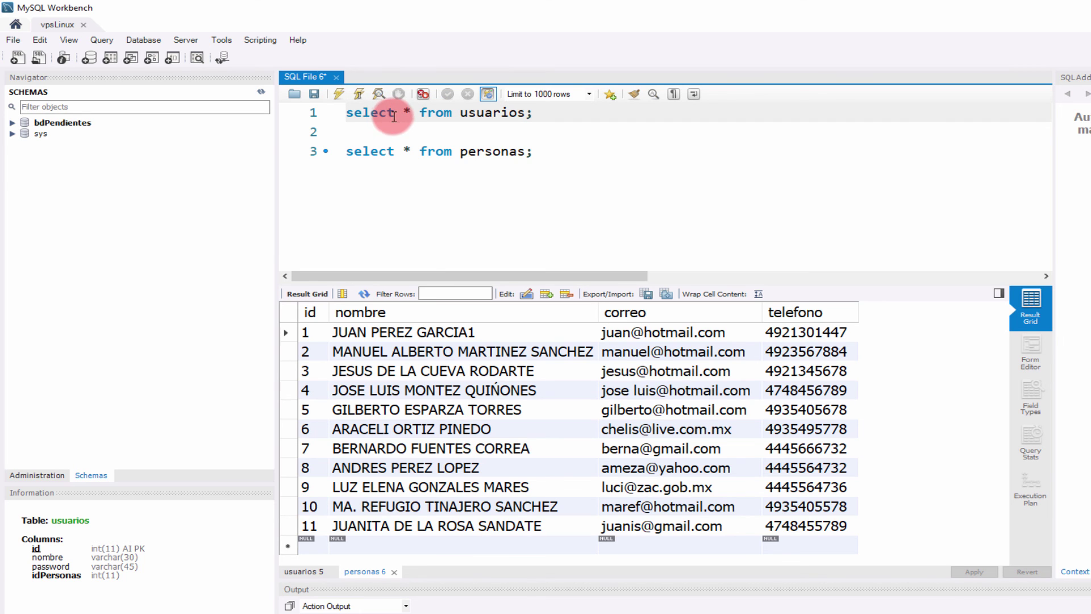
pyautogui.moveTo(388, 116); pyautogui.dragTo(514, 115)
pyautogui.click(366, 111)
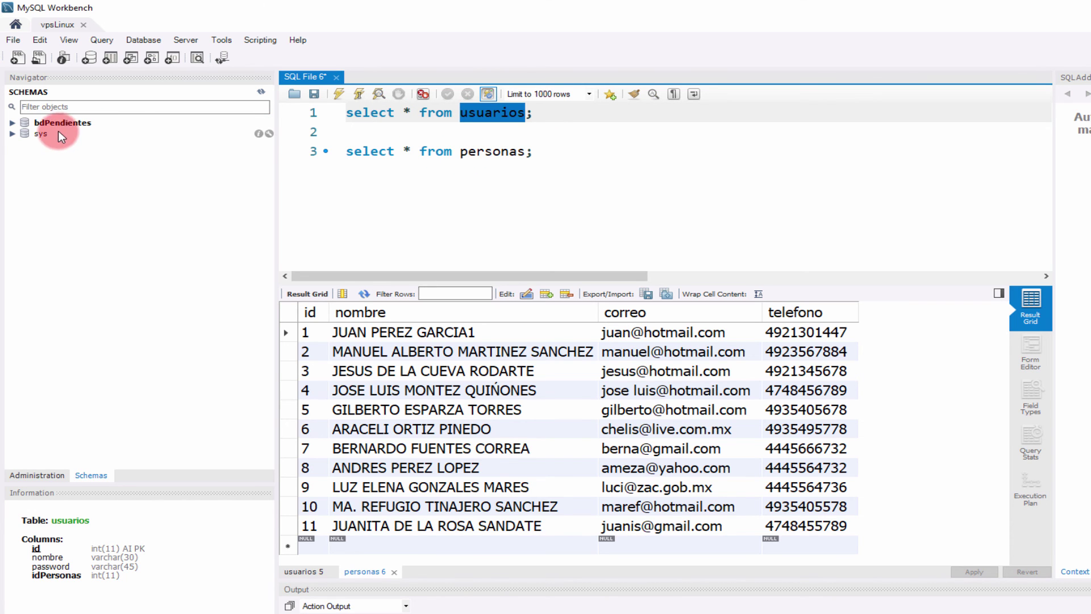
# - Expand the bdPendientes schema and compare its tables with the table names and closing semicolons of both statements
pyautogui.click(14, 123)
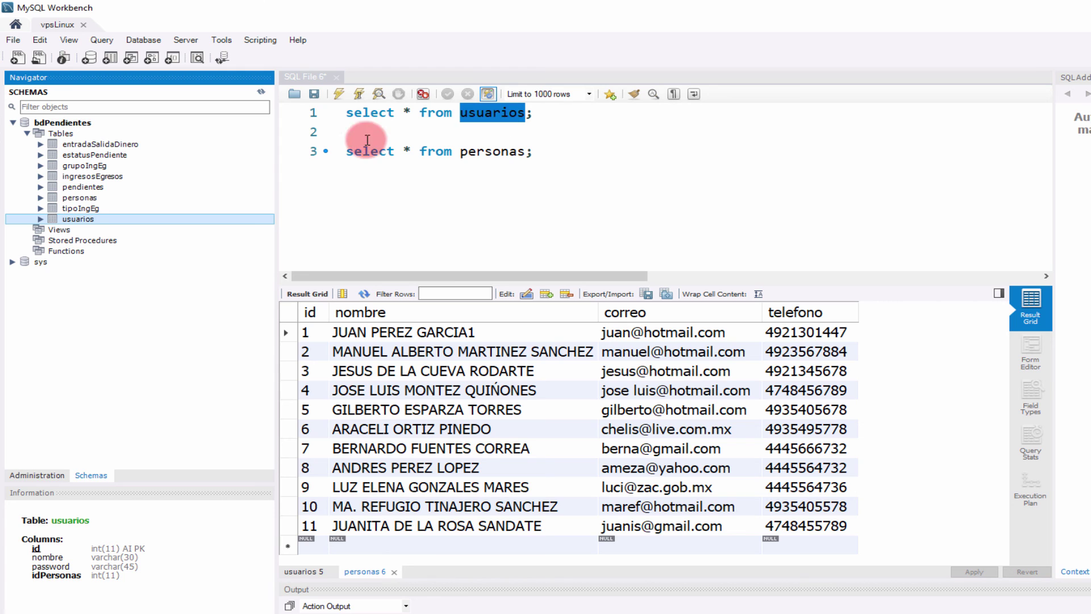
pyautogui.click(495, 112)
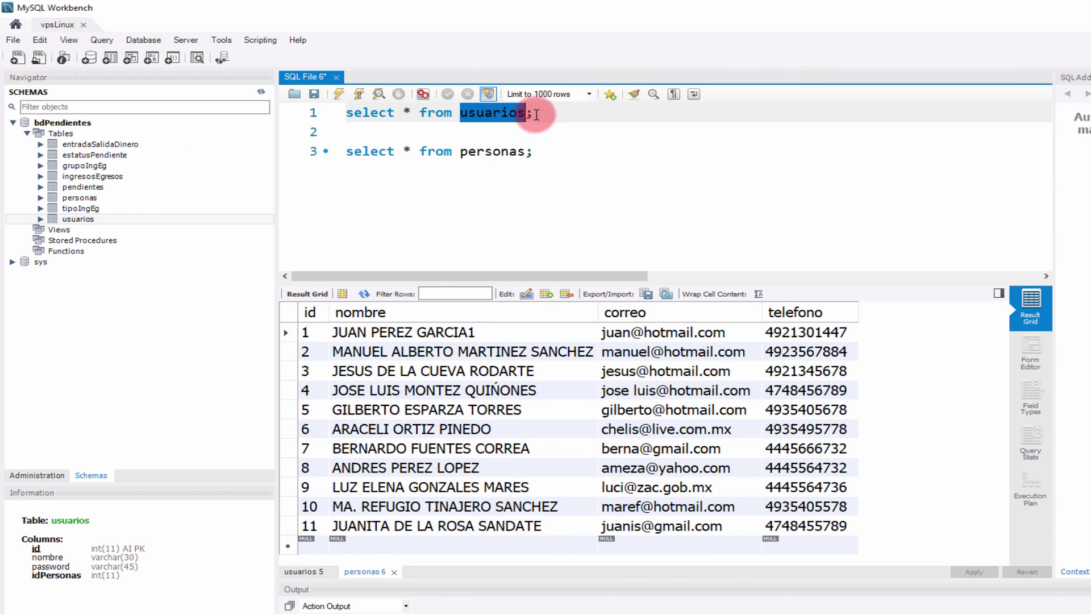
pyautogui.click(511, 132)
pyautogui.doubleClick(489, 152)
pyautogui.click(534, 151)
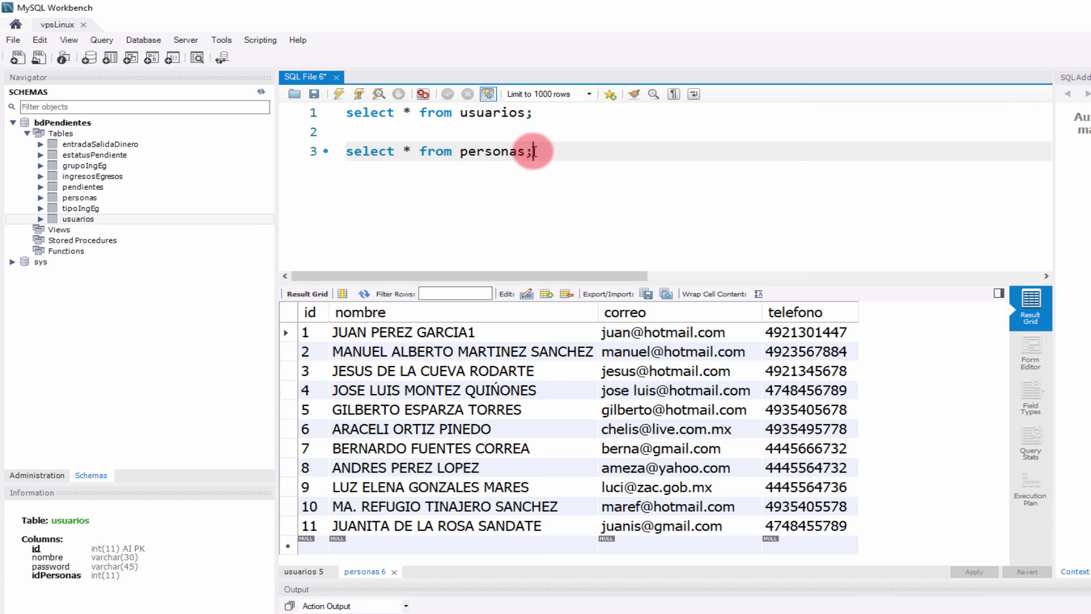
# - Misspell the first statement's keyword as "selectc", remove the extra letter and highlight the corrected keyword
pyautogui.click(395, 112)
pyautogui.write('c')
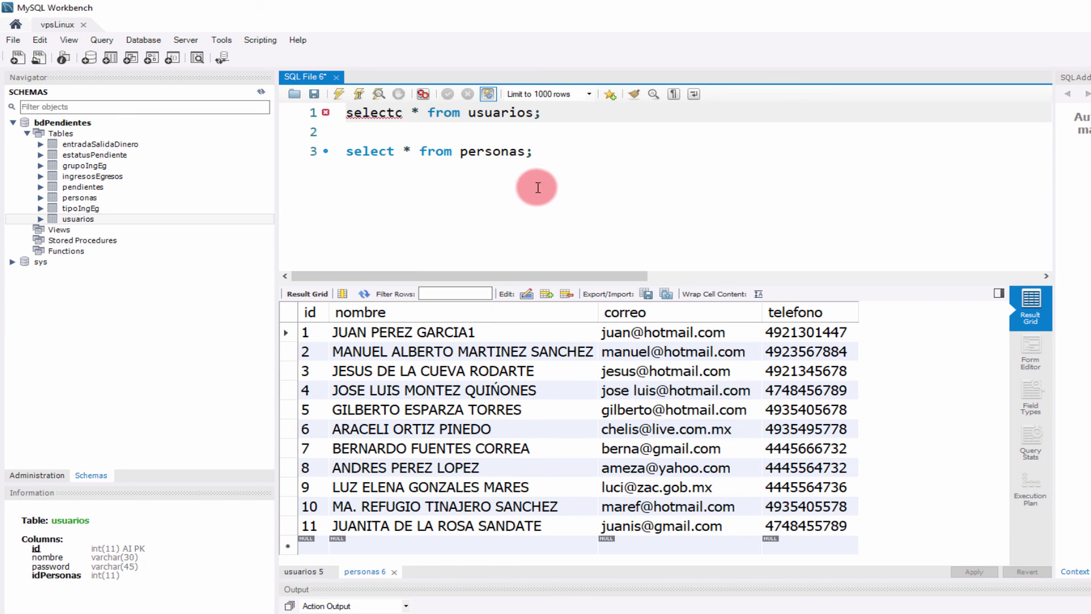
pyautogui.press('BackSpace')
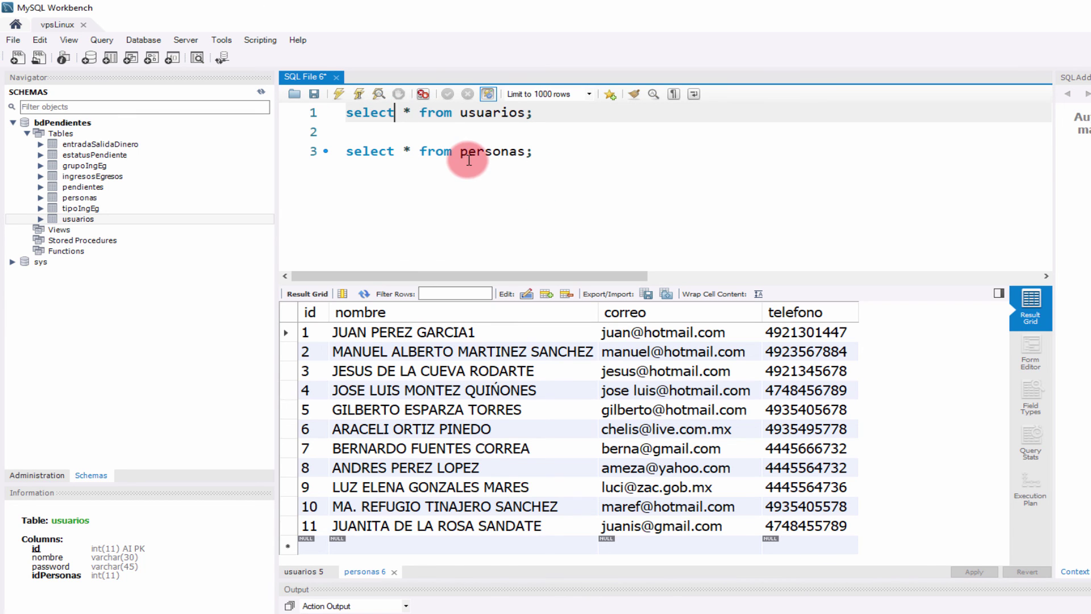
pyautogui.doubleClick(367, 112)
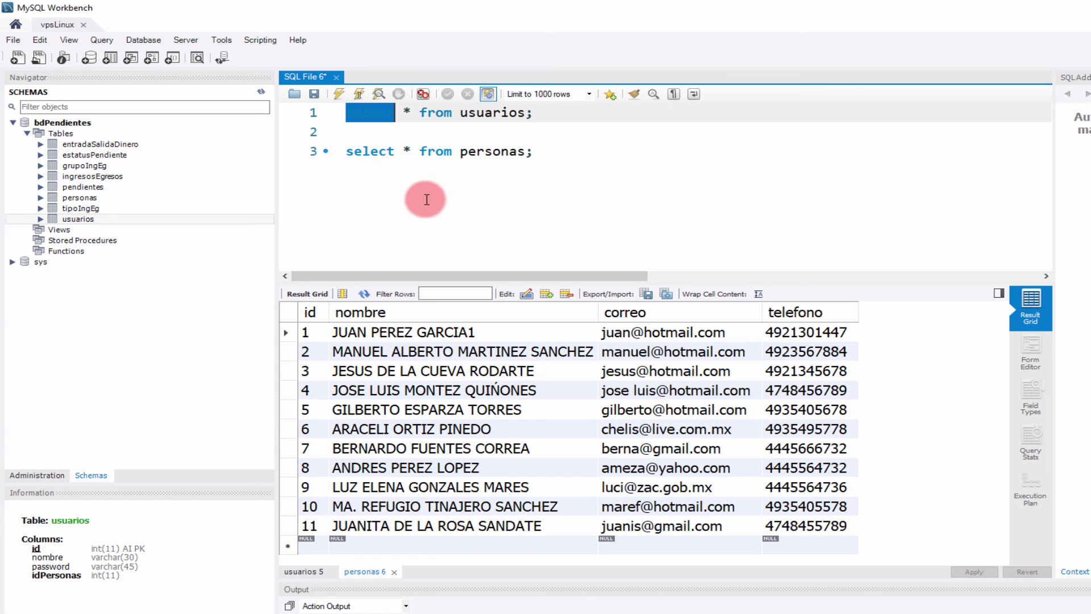
pyautogui.click(428, 215)
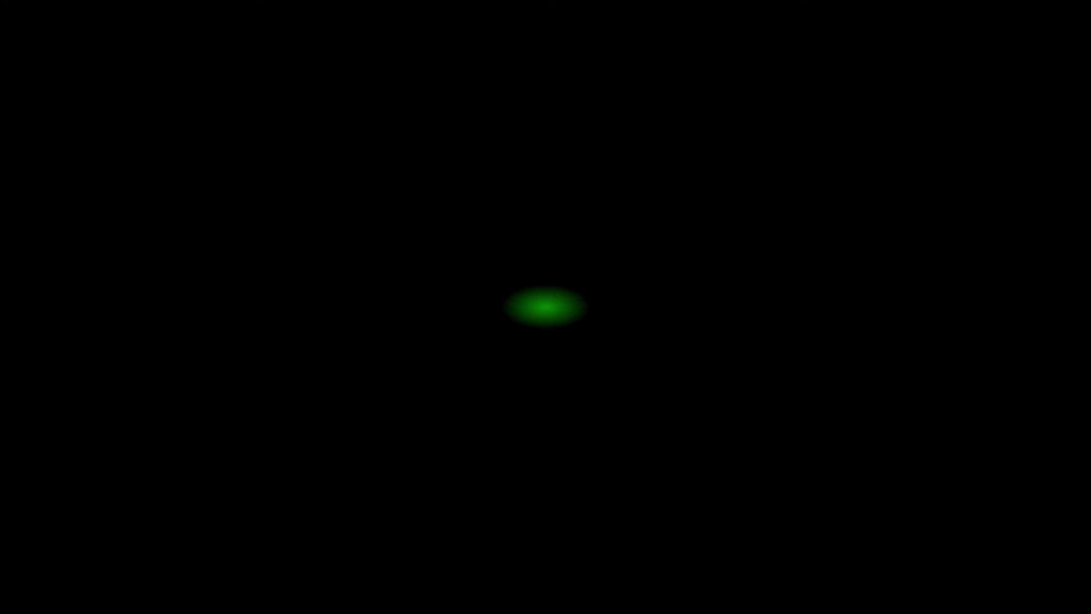